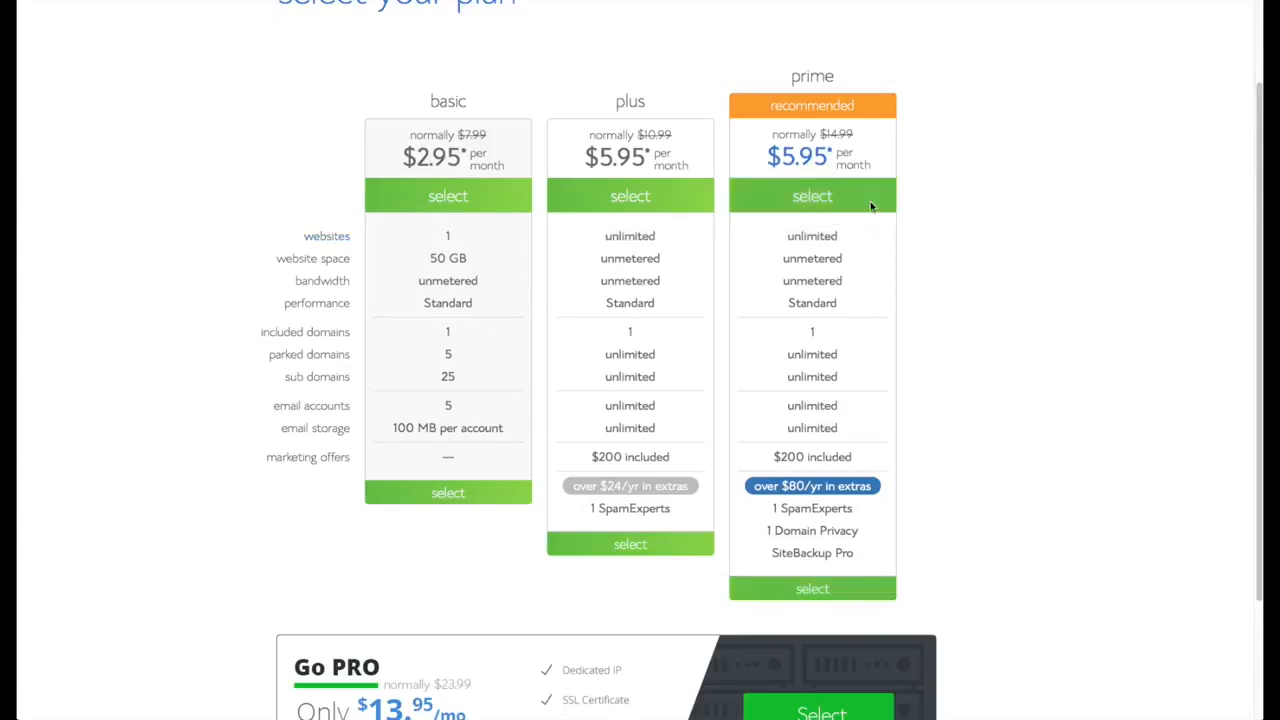
- Pick the Prime plan and claim surftownshop.com as the new free domain
left_click(870, 206)
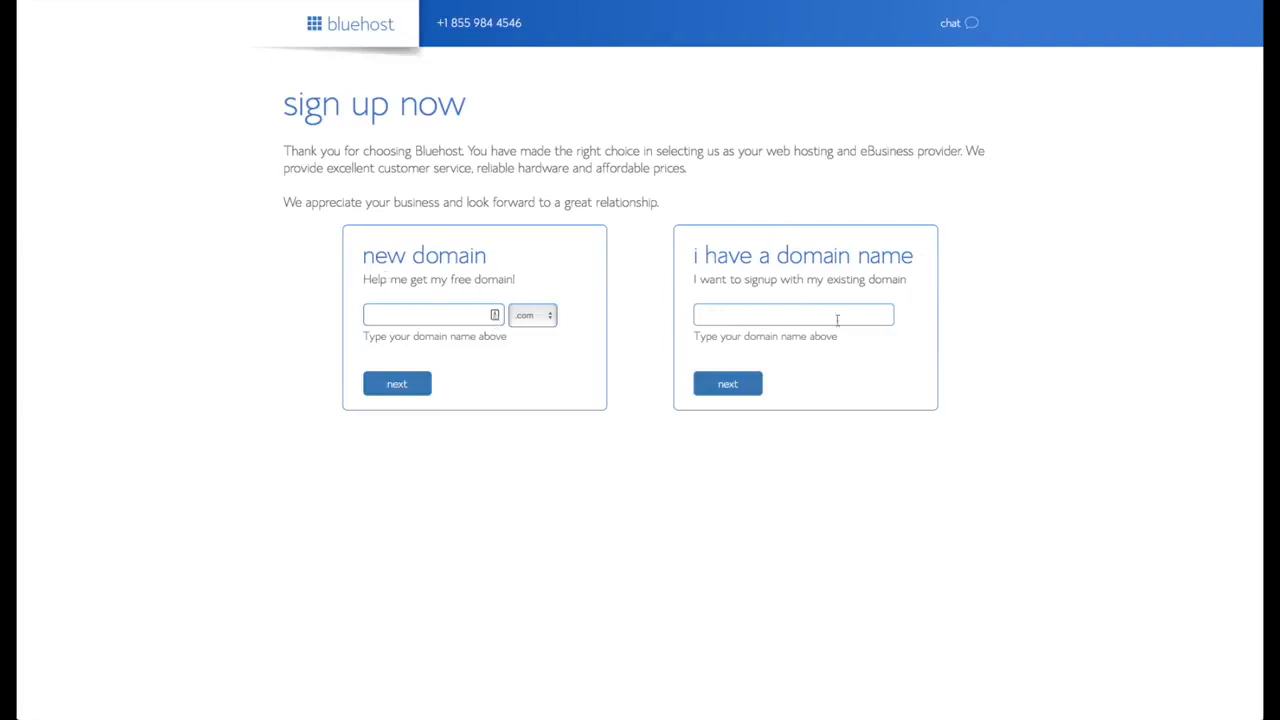
left_click(460, 322)
type("surftownshop")
left_click(400, 390)
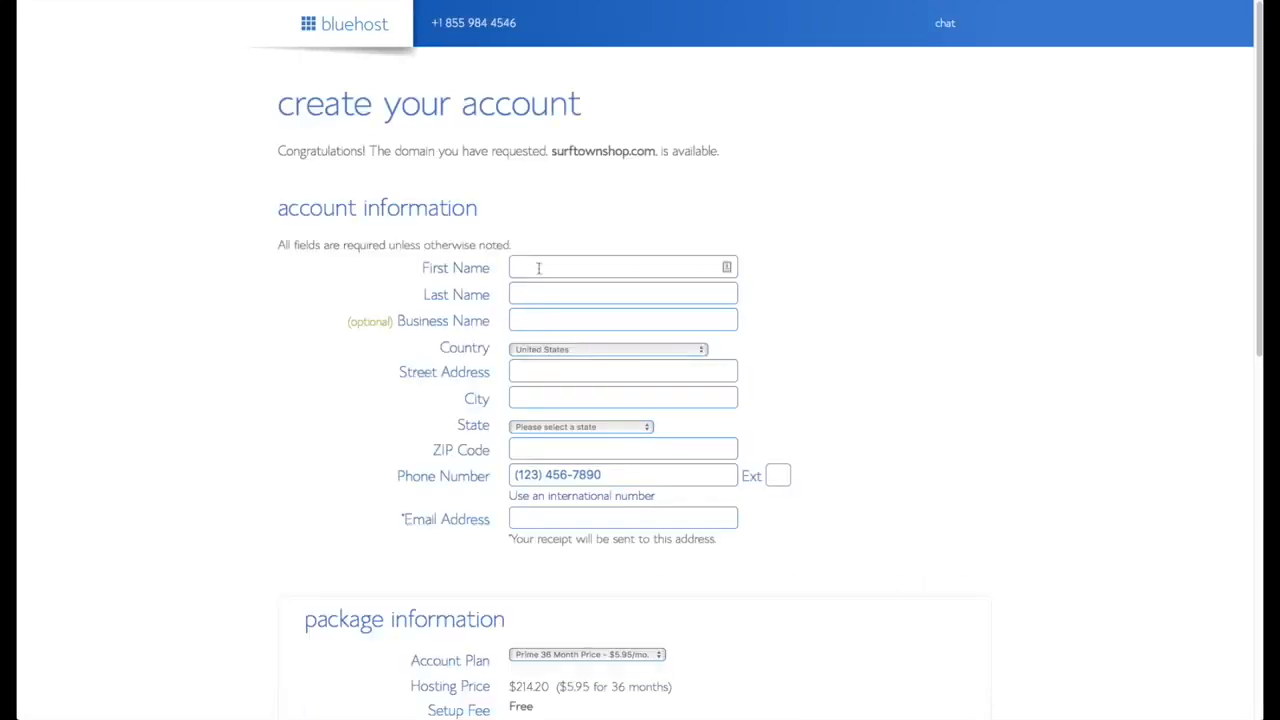
- Enter the account holder's first name, last name and e-mail address
key("Tab")
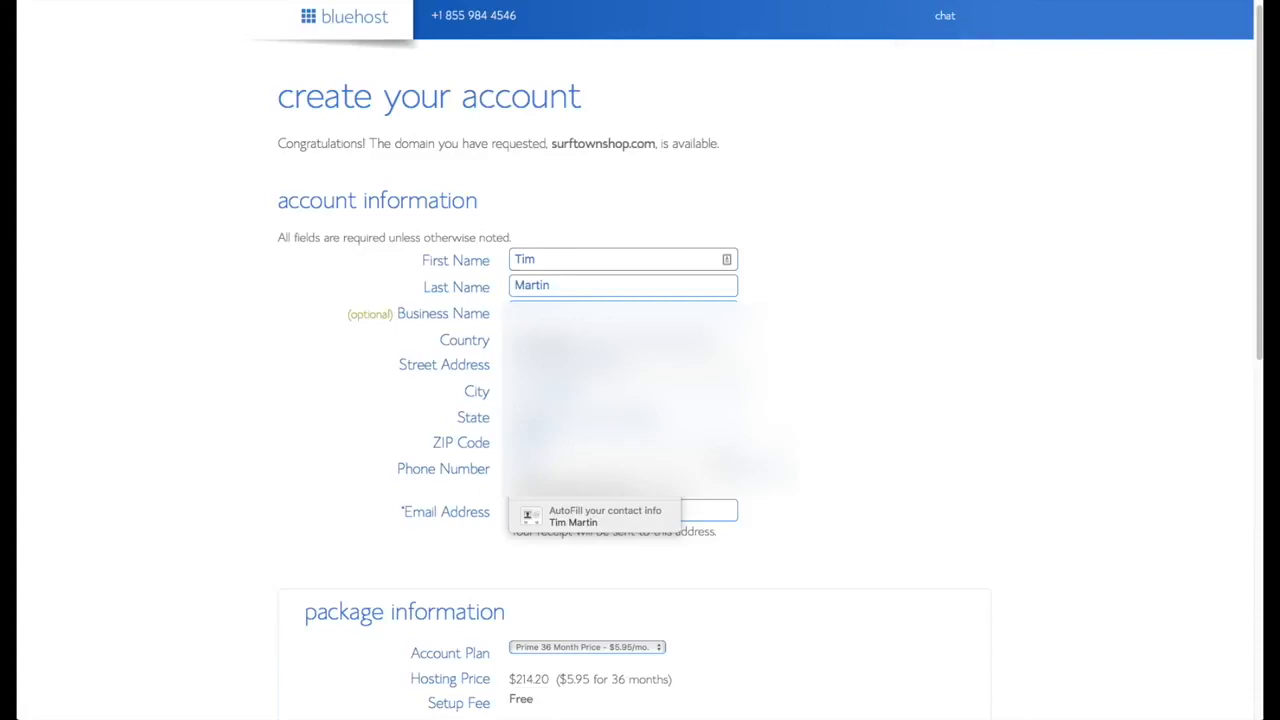
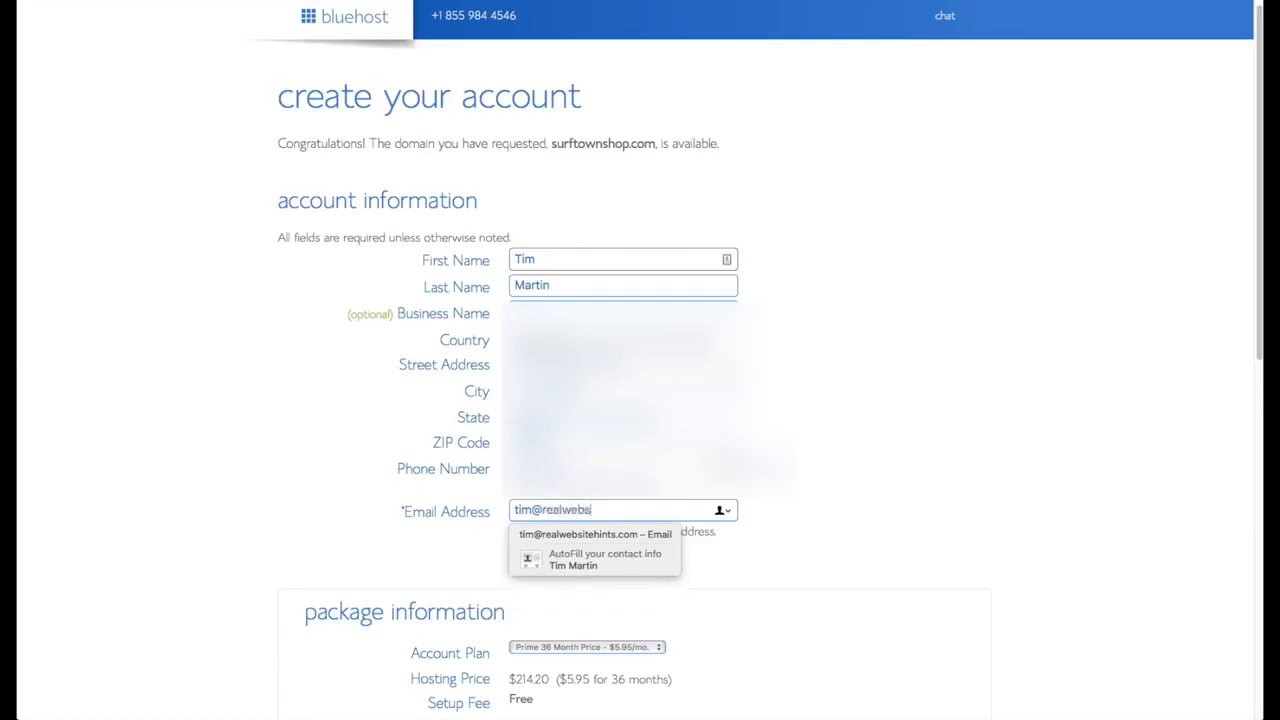
- Change the account plan to Prime 12 Month and complete the purchase
scroll(869, 559, "down", 2)
scroll(869, 559, "down", 3)
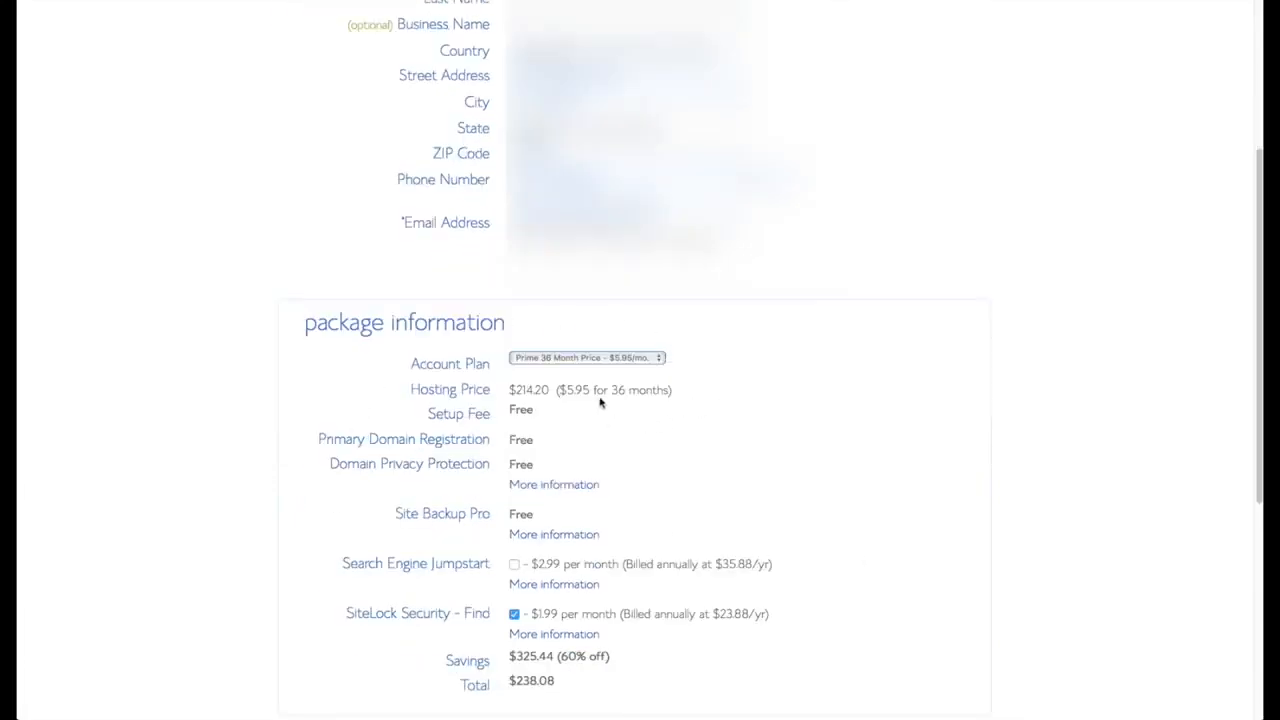
left_click(658, 360)
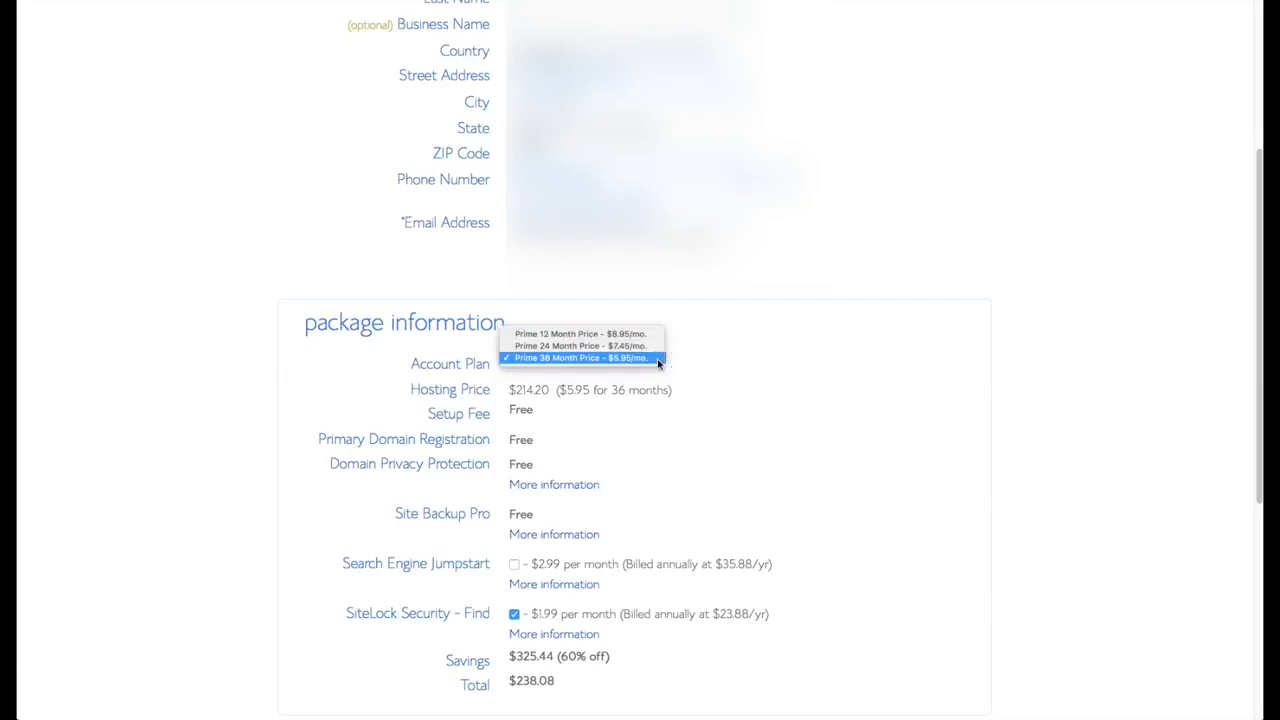
left_click(643, 334)
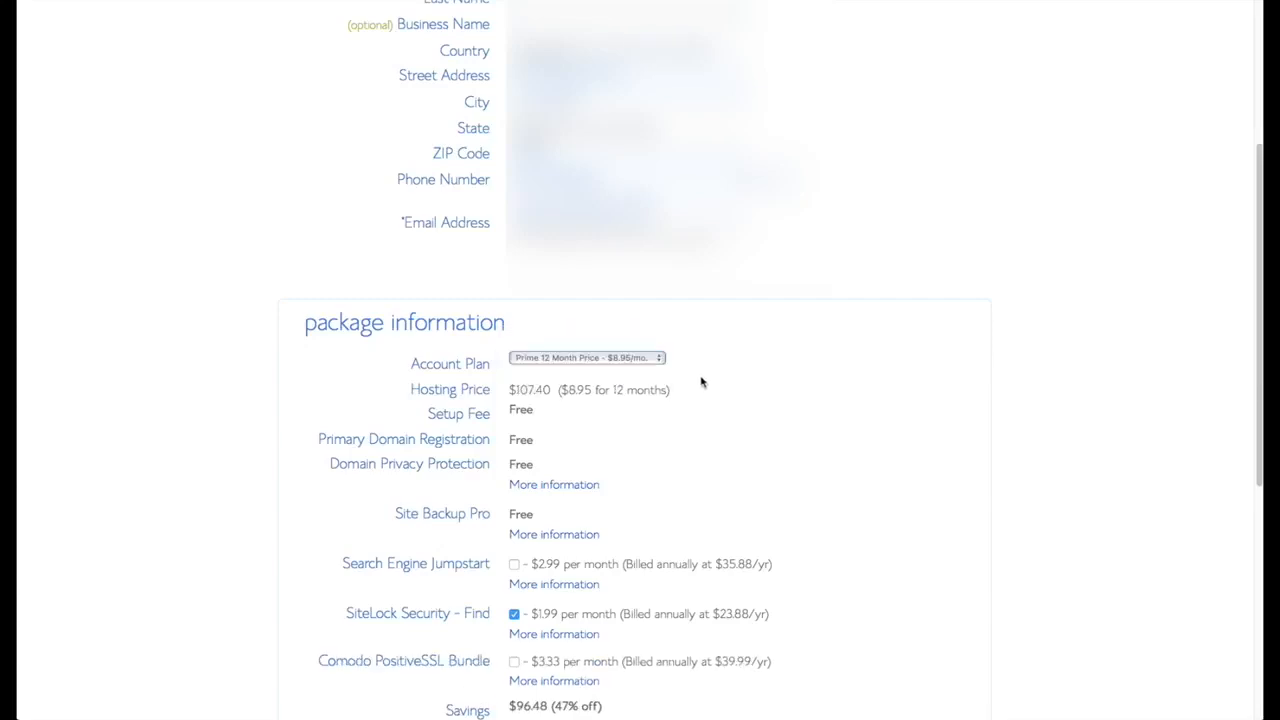
scroll(790, 425, "down", 3)
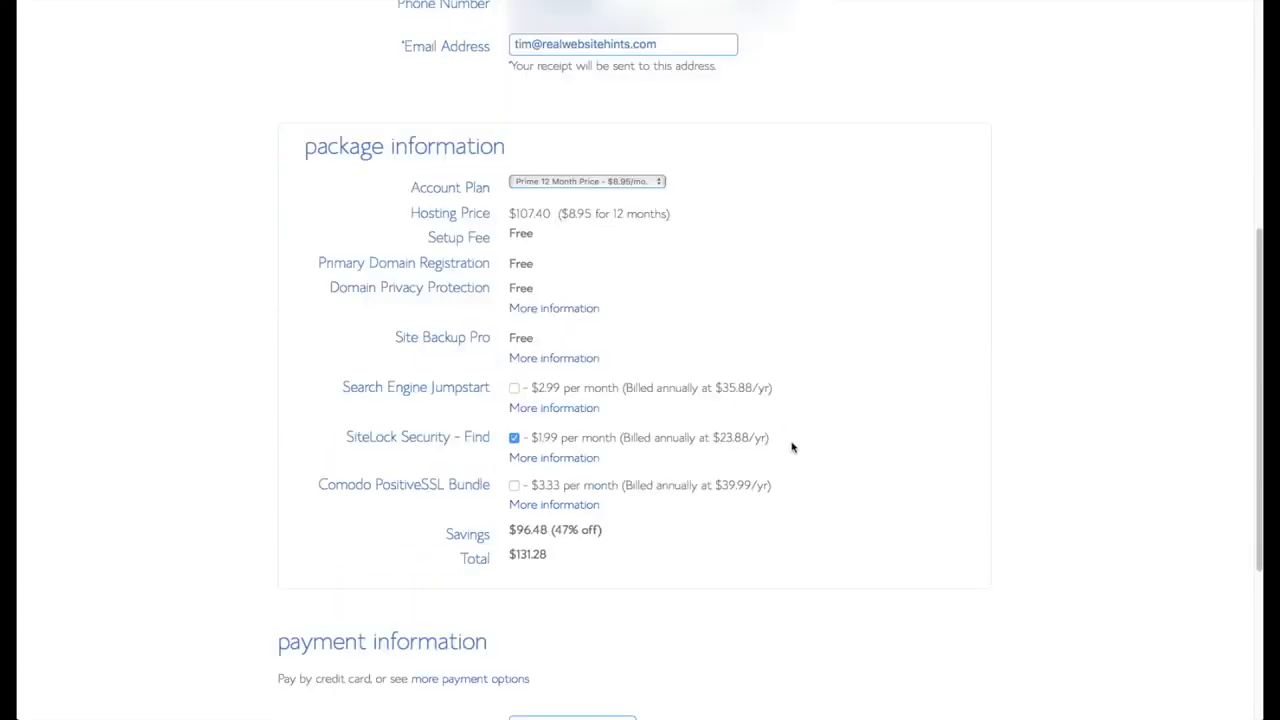
scroll(791, 446, "down", 3)
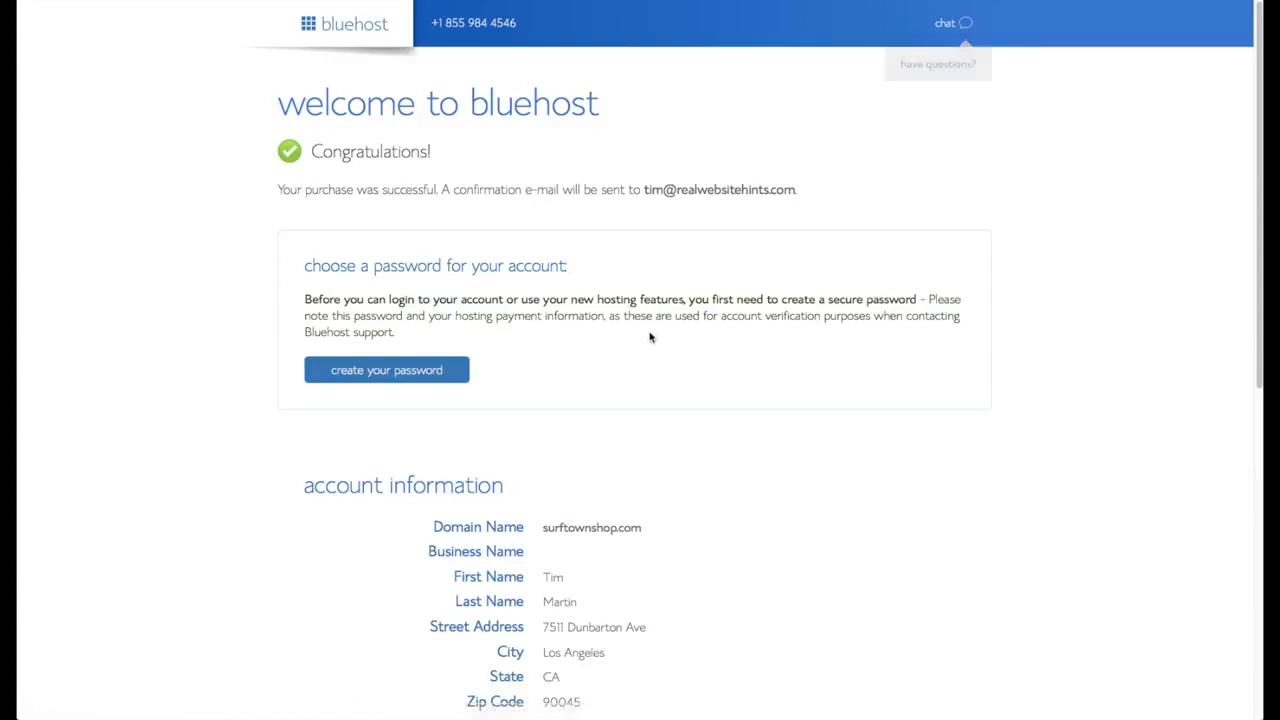
scroll(651, 337, "down", 1)
- Create a generated password for the account and enter it in both password fields
left_click(420, 330)
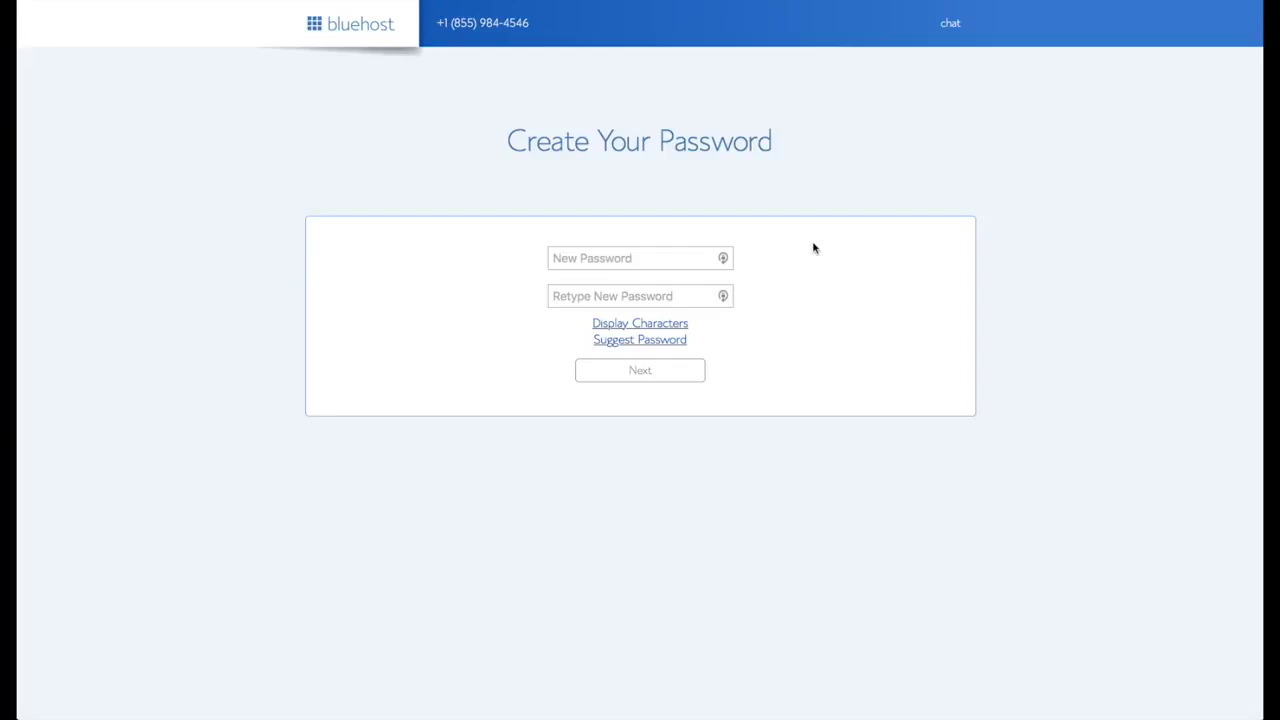
left_click(726, 260)
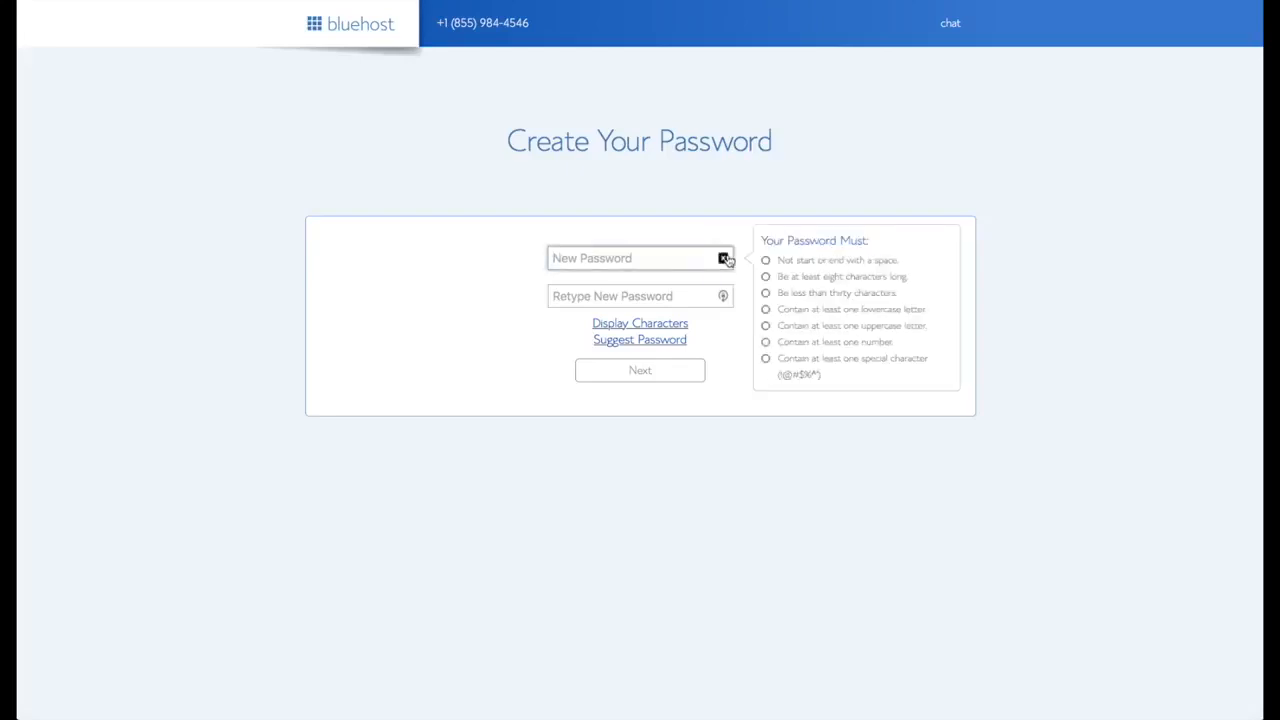
left_click(724, 259)
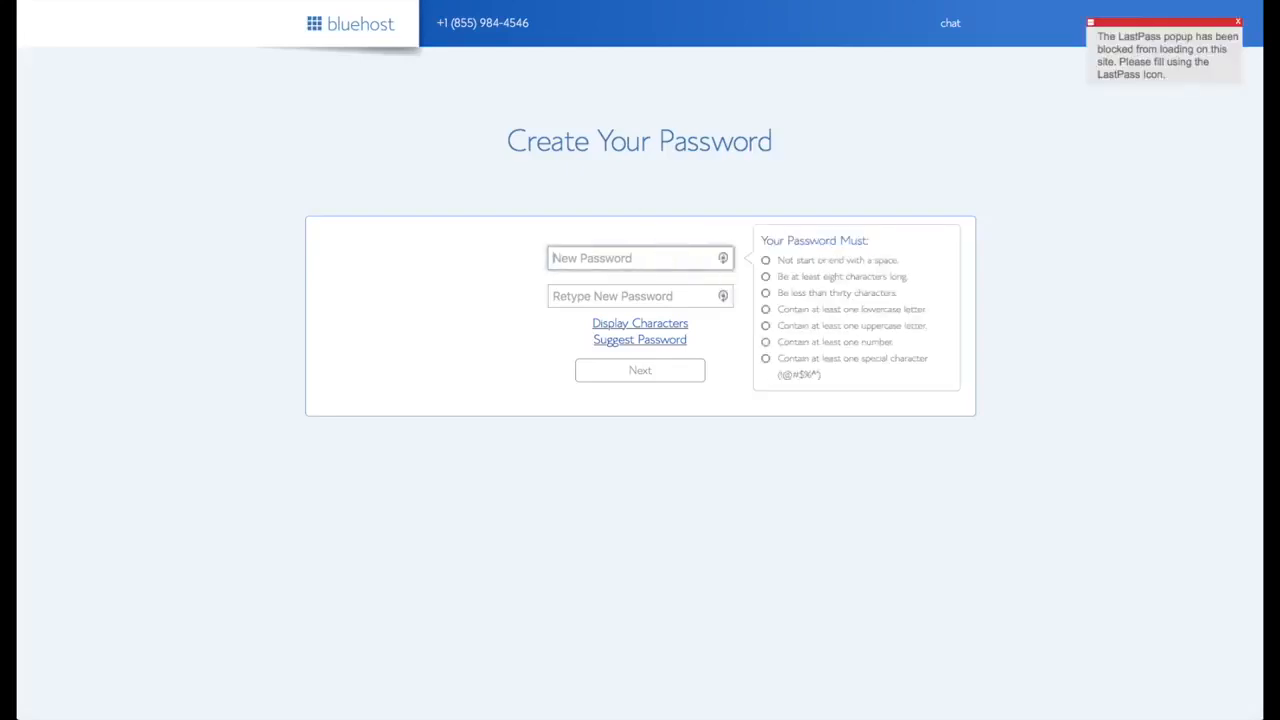
left_click(421, 2)
left_click(609, 257)
key("super+v")
left_click(610, 297)
key("super+v")
- Accept the privacy policy and terms, submit, and log in to the hosting account
left_click(774, 334)
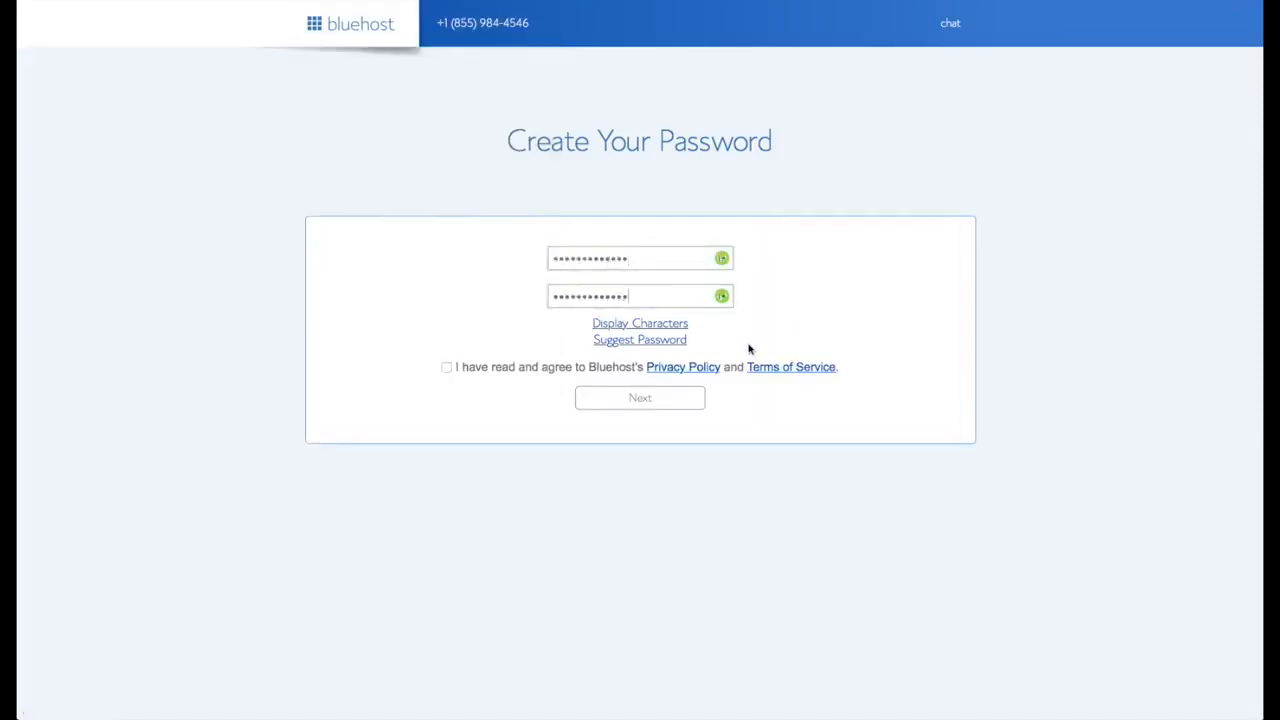
left_click(446, 367)
left_click(640, 405)
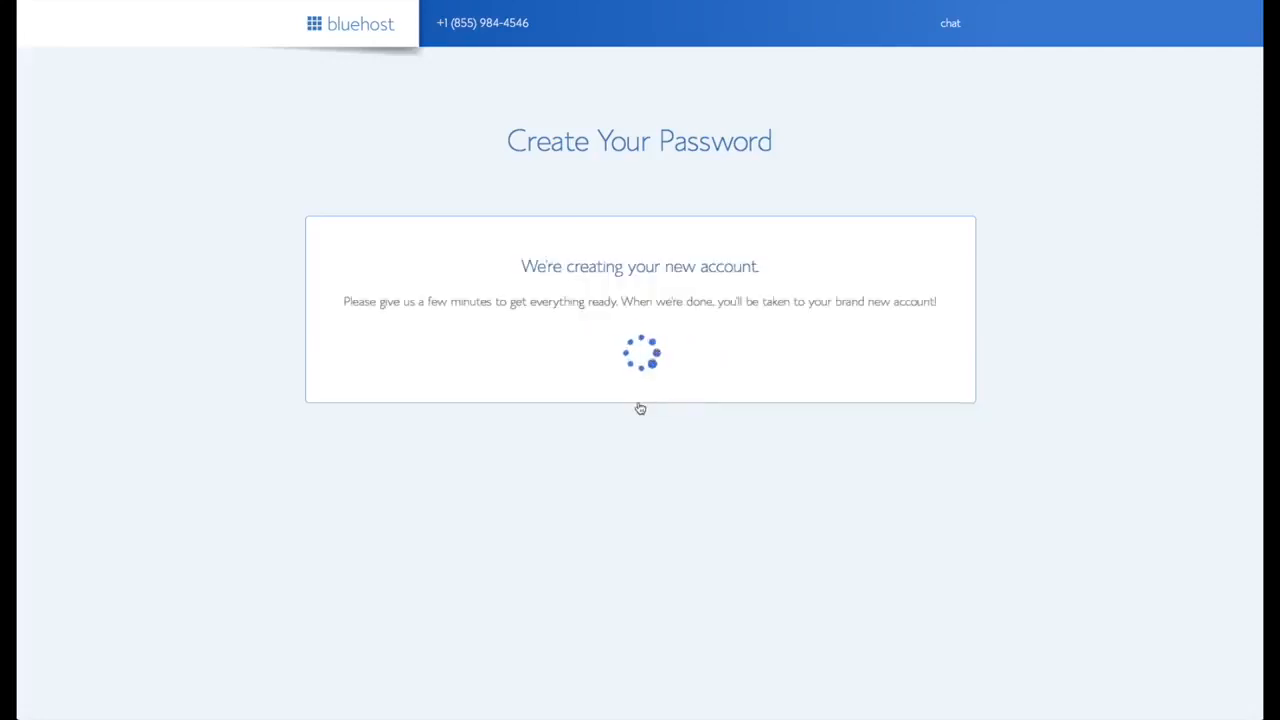
left_click(636, 317)
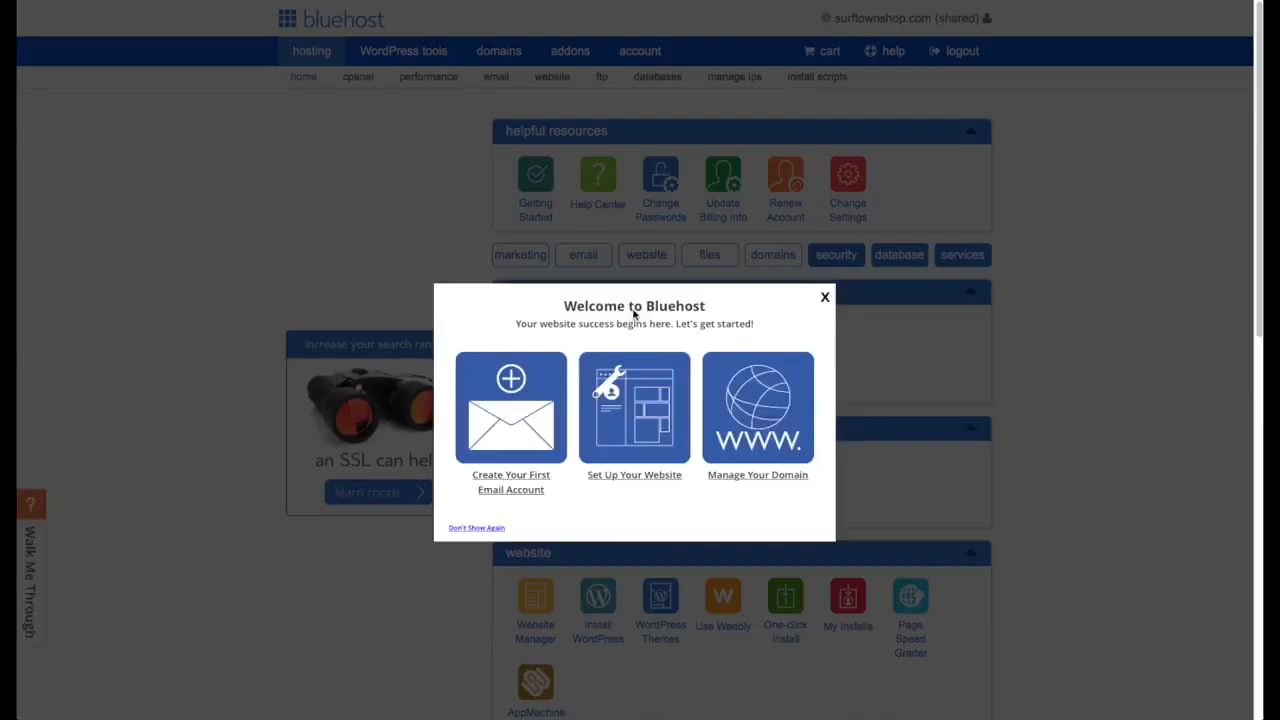
- Close the Welcome to Bluehost pop-up and choose Install WordPress
left_click(824, 298)
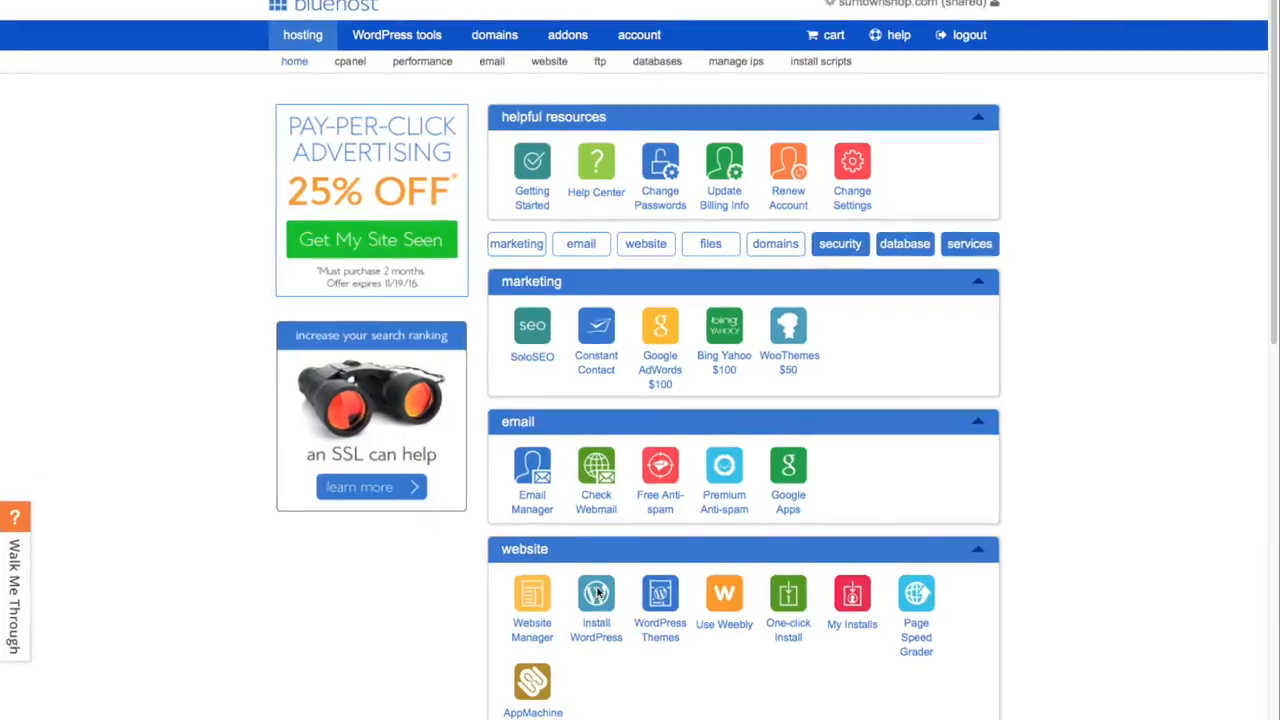
left_click(597, 592)
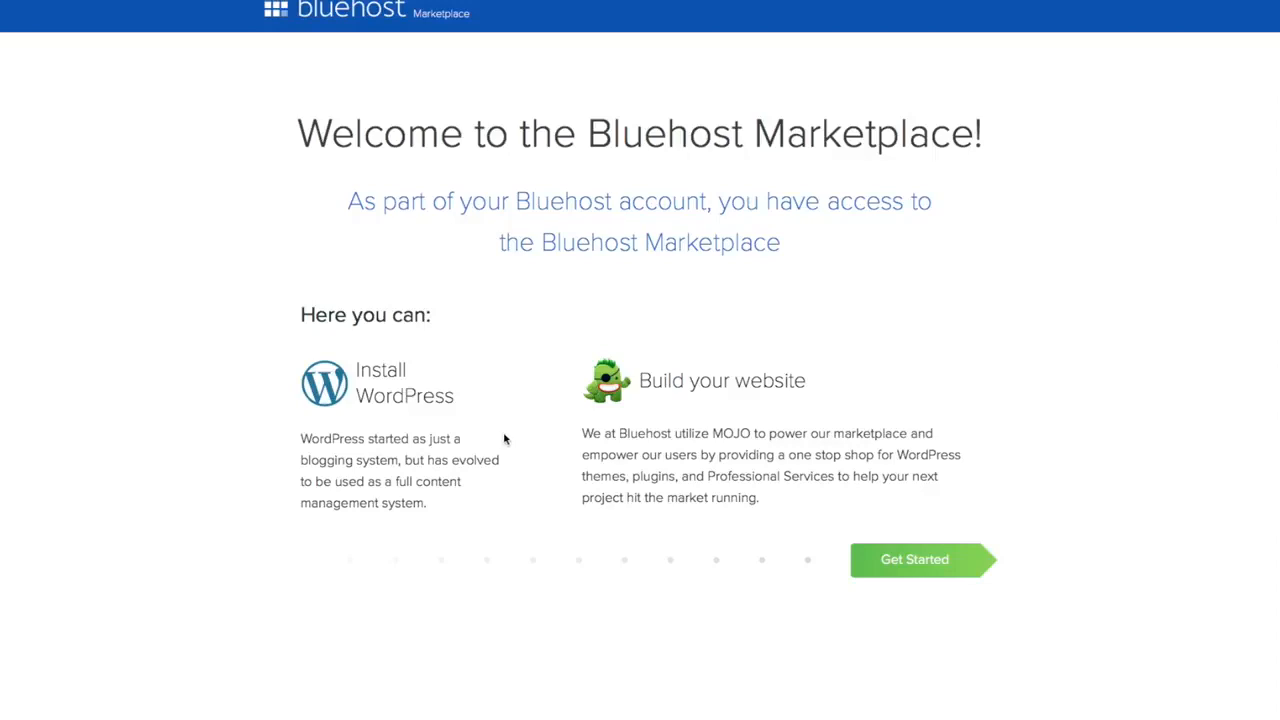
left_click(919, 556)
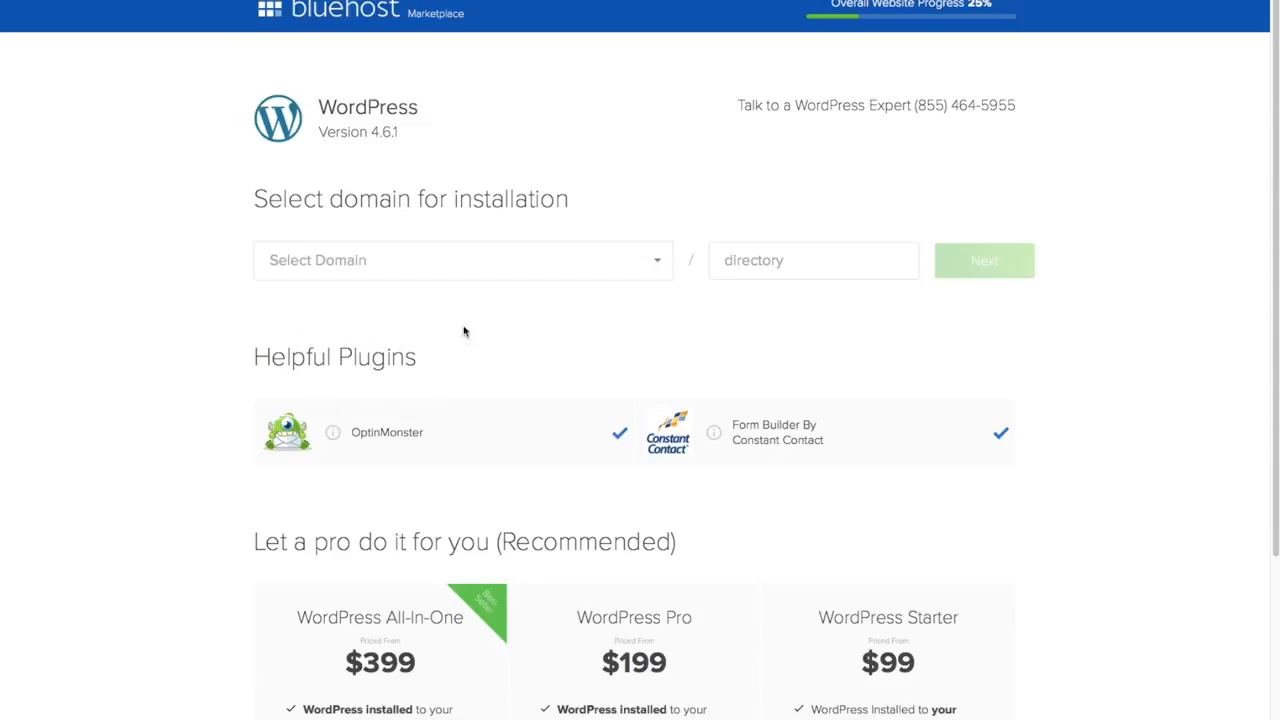
left_click(620, 433)
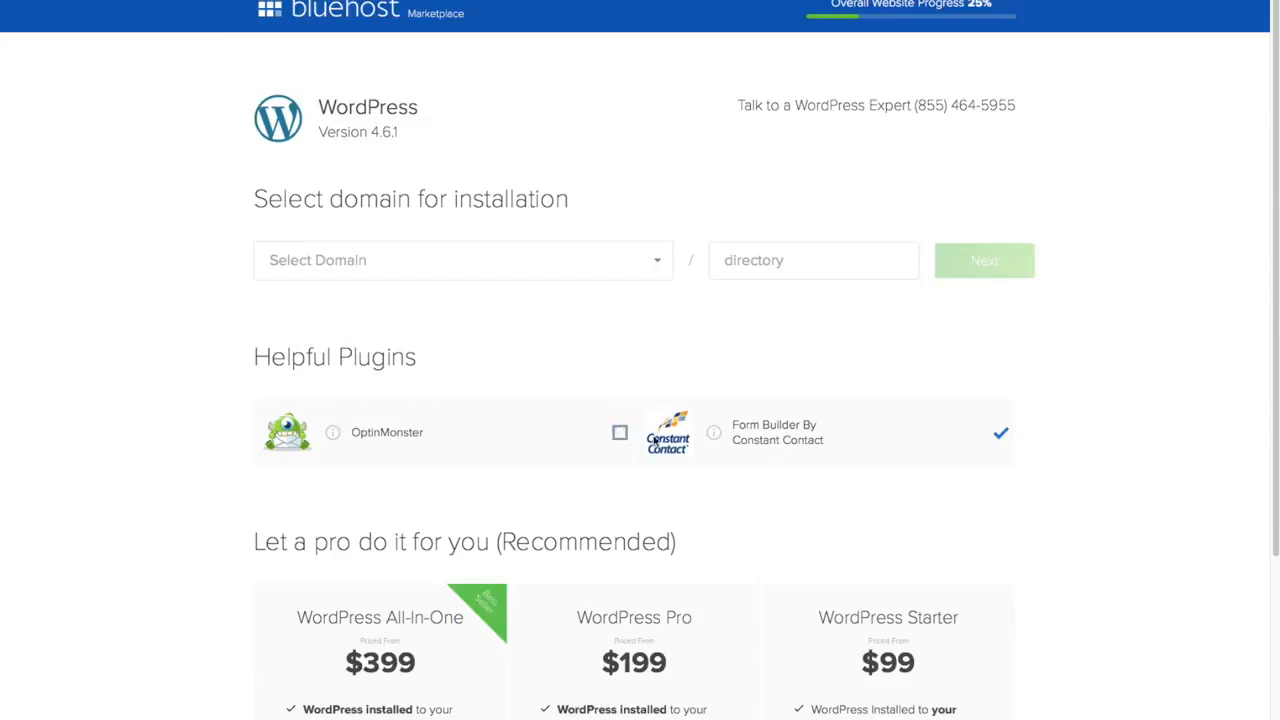
left_click(1002, 435)
left_click(660, 264)
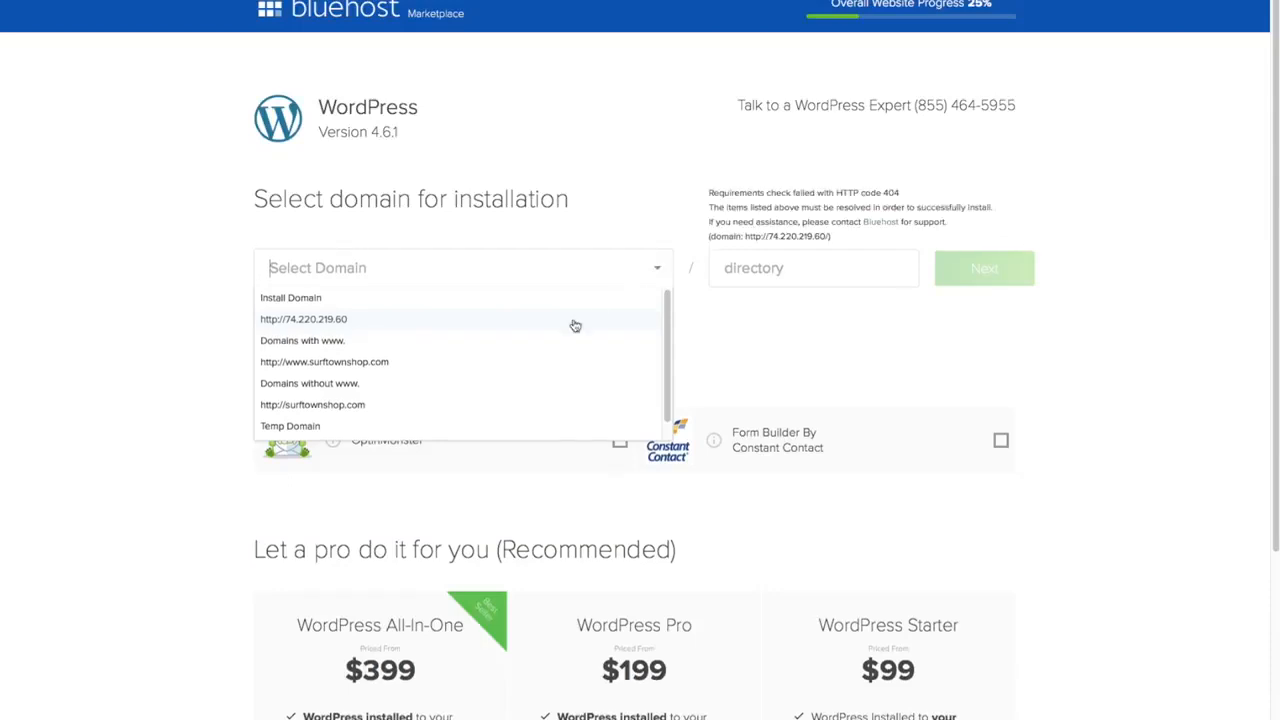
left_click(395, 362)
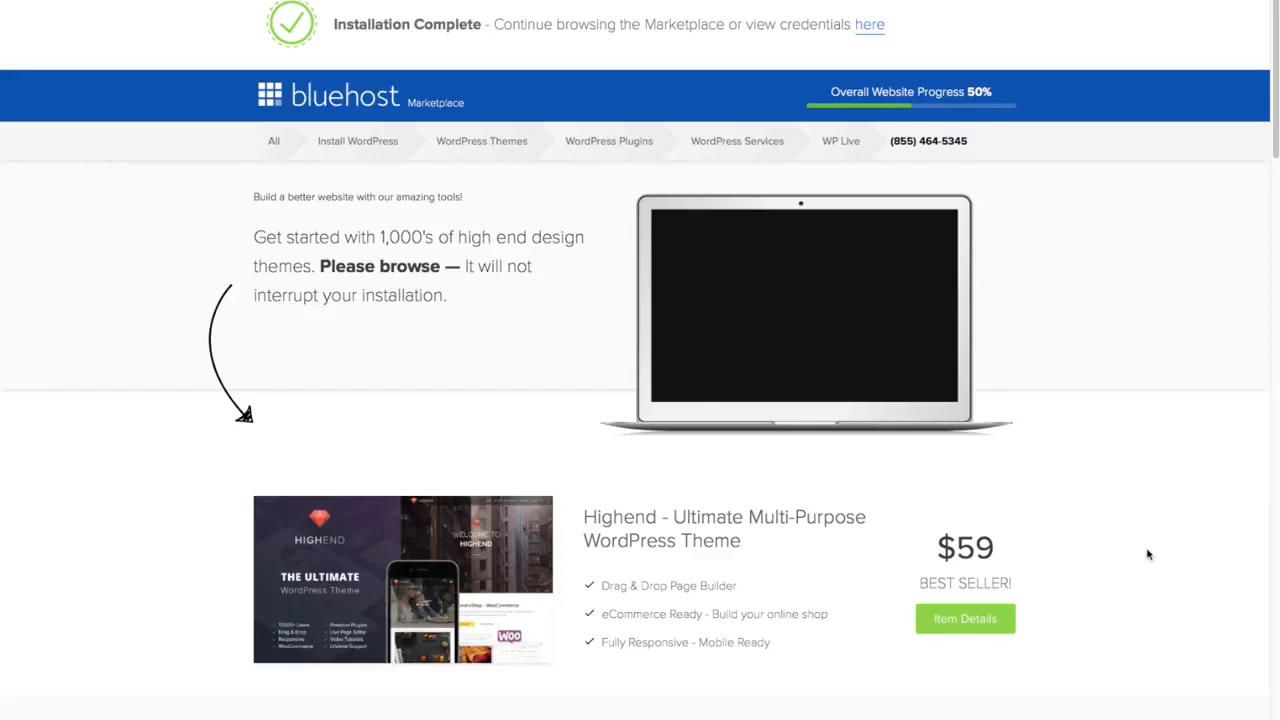
- Open the new WordPress site's login credentials from the Installation Complete banner
scroll(1152, 564, "down", 5)
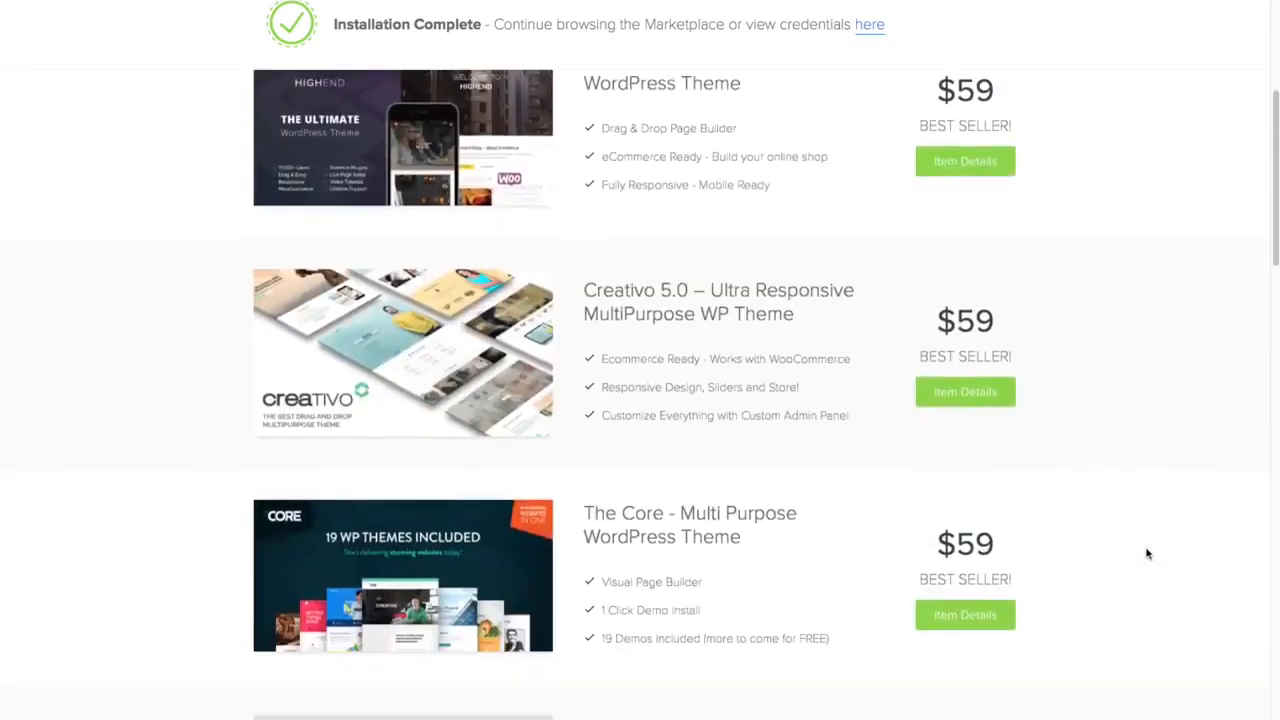
scroll(1148, 553, "down", 2)
scroll(1148, 553, "up", 7)
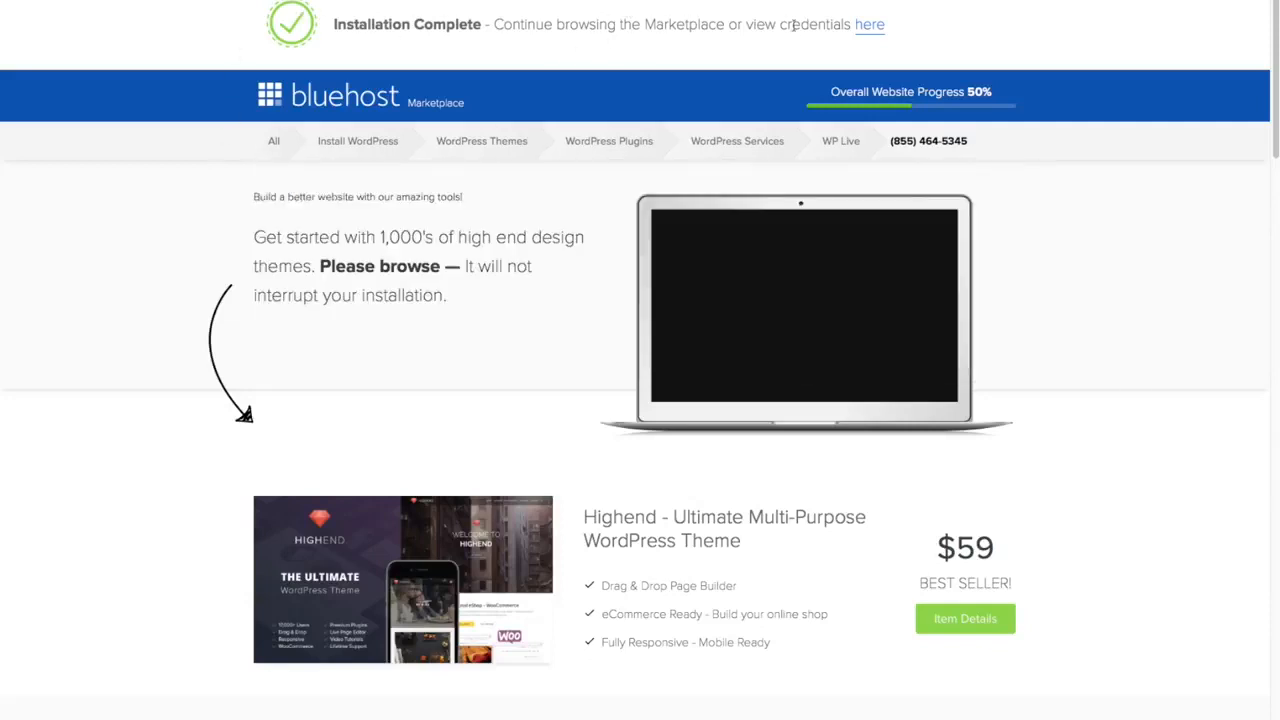
left_click(870, 27)
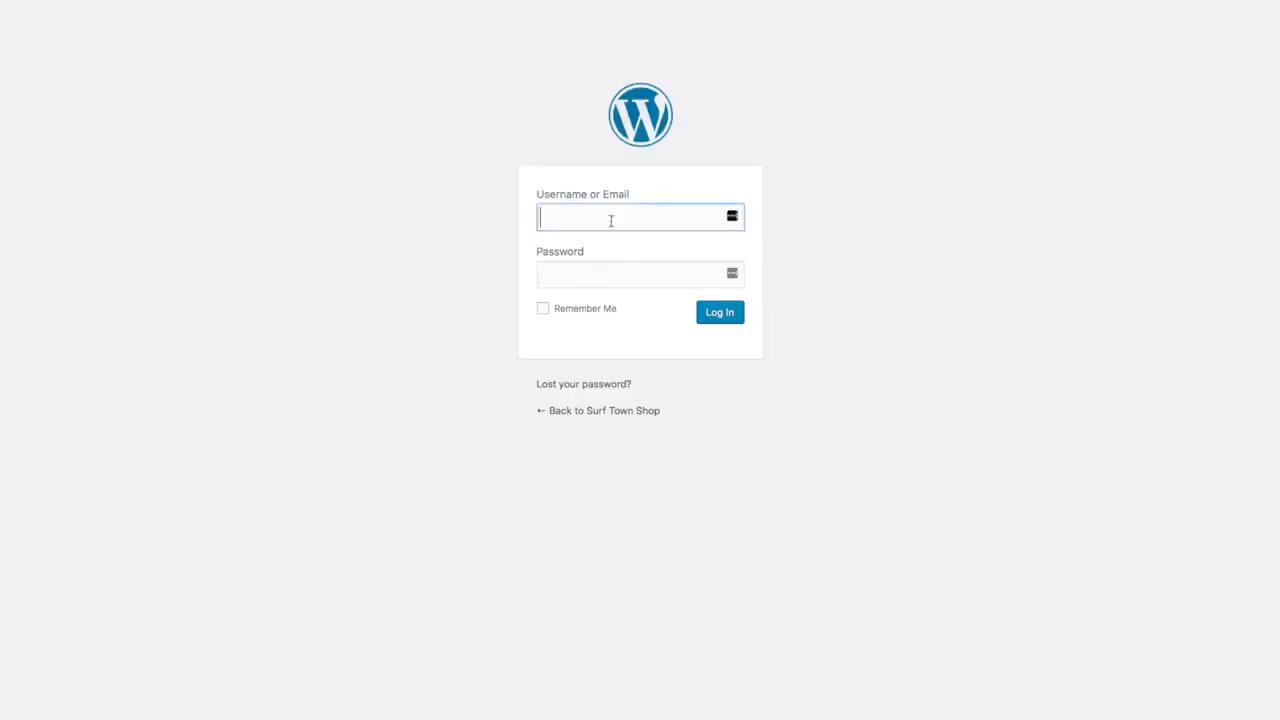
- Log in to the Surf Town Shop WordPress admin with the admin username and password
type("timsurftown")
key("Tab")
type("••••••••••••")
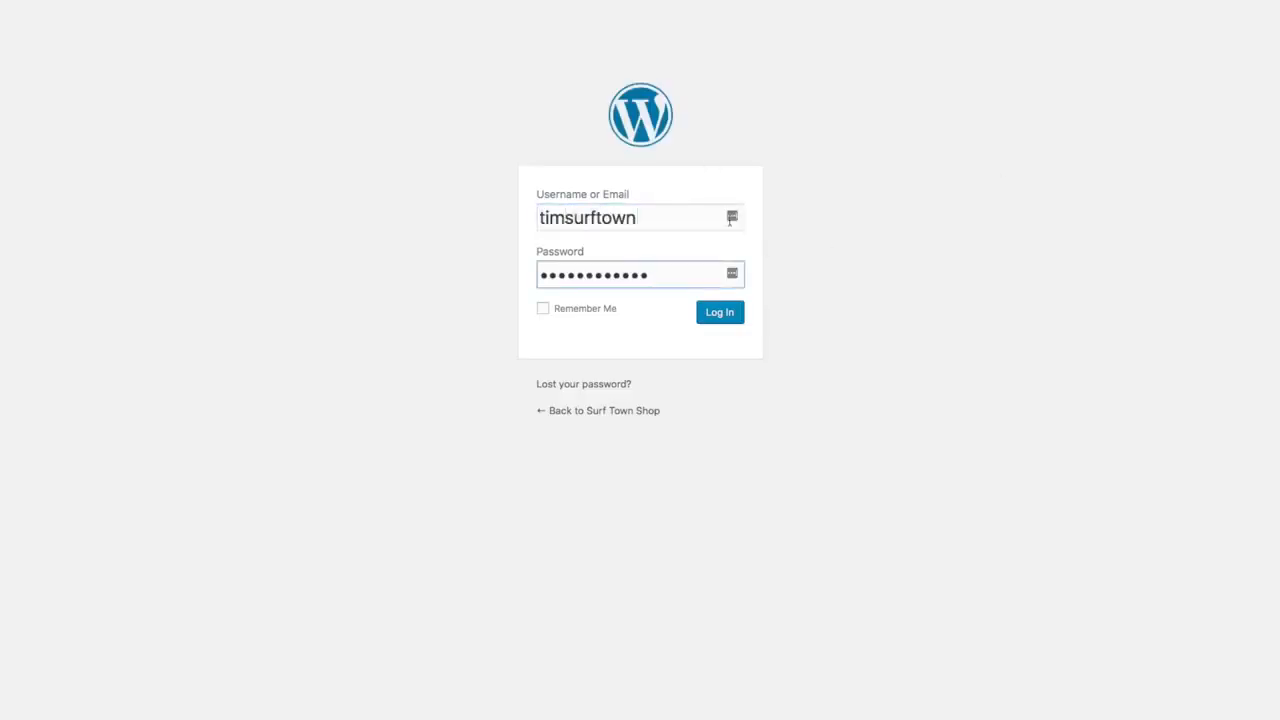
left_click(720, 313)
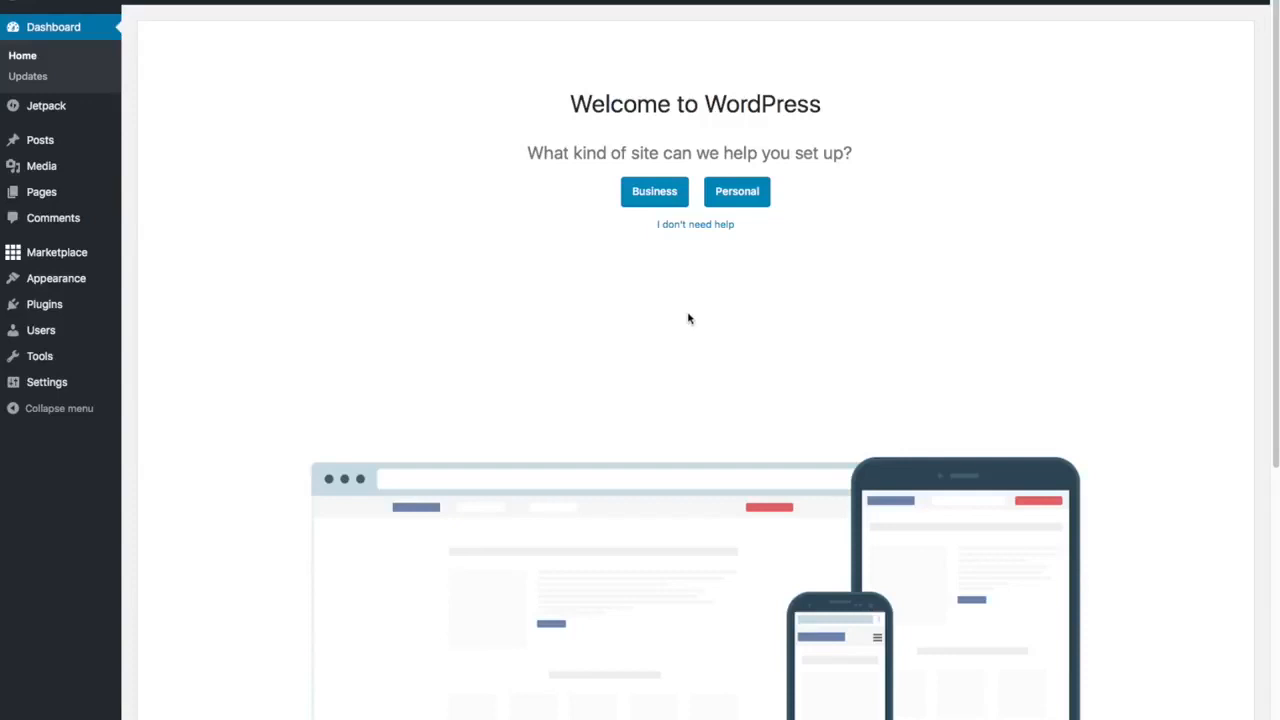
- Choose 'I don't need help' on the welcome screen and close the WP Live banner
left_click(699, 228)
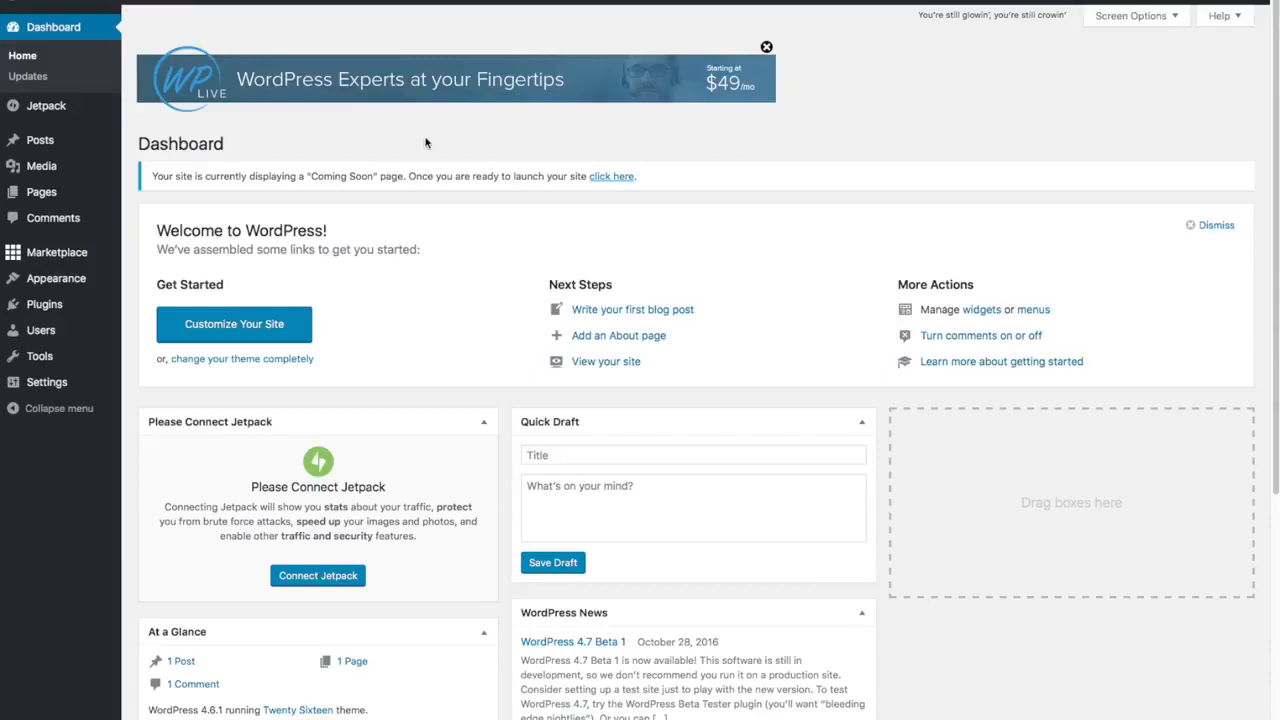
left_click(767, 47)
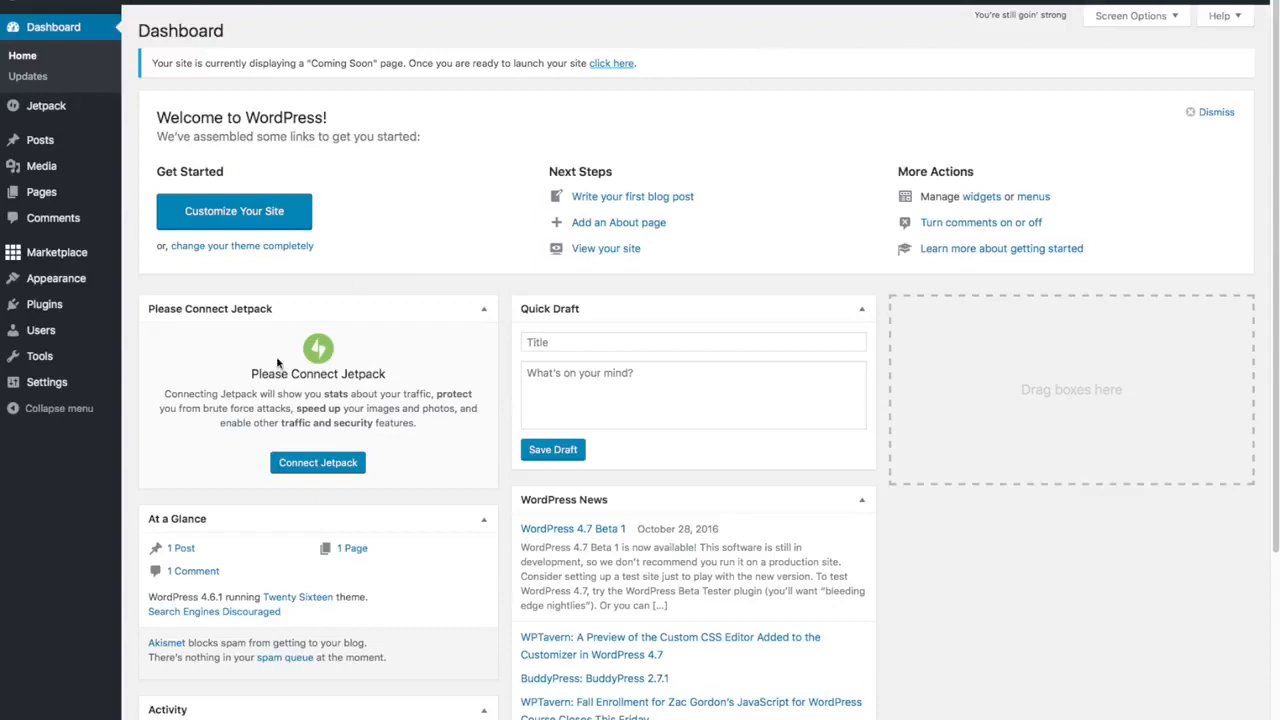
mouse_move(26, 256)
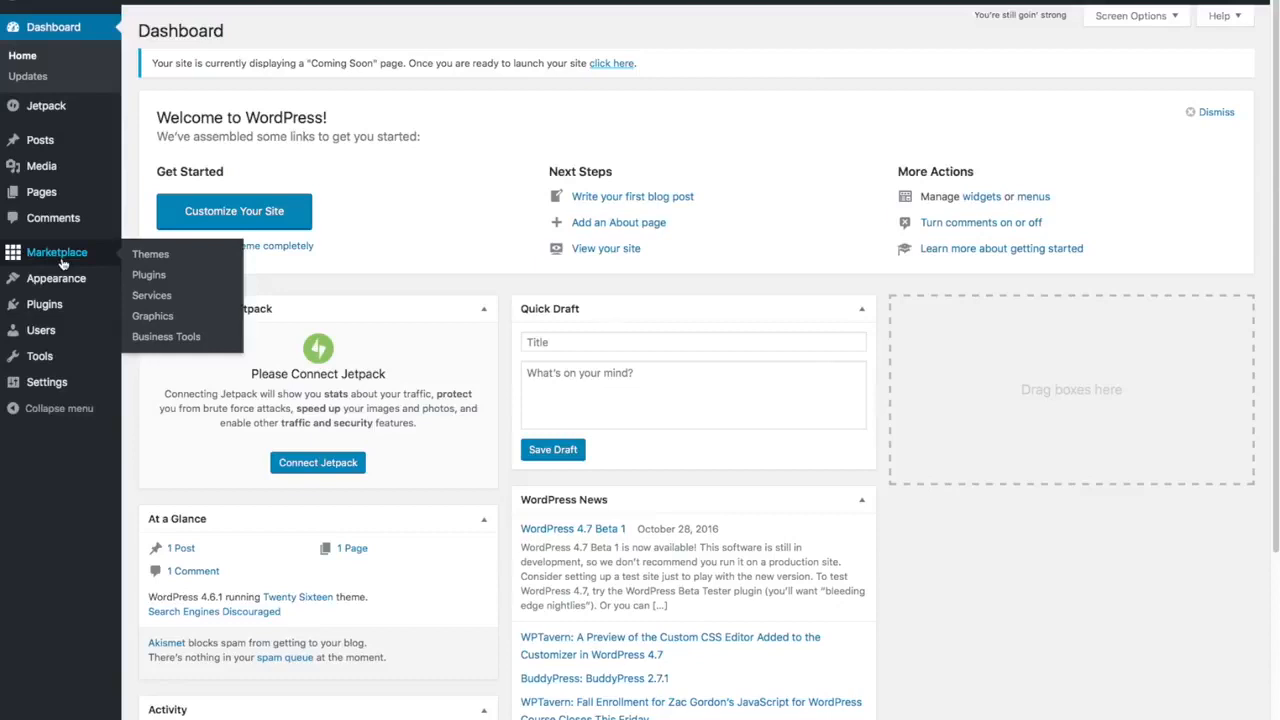
mouse_move(80, 302)
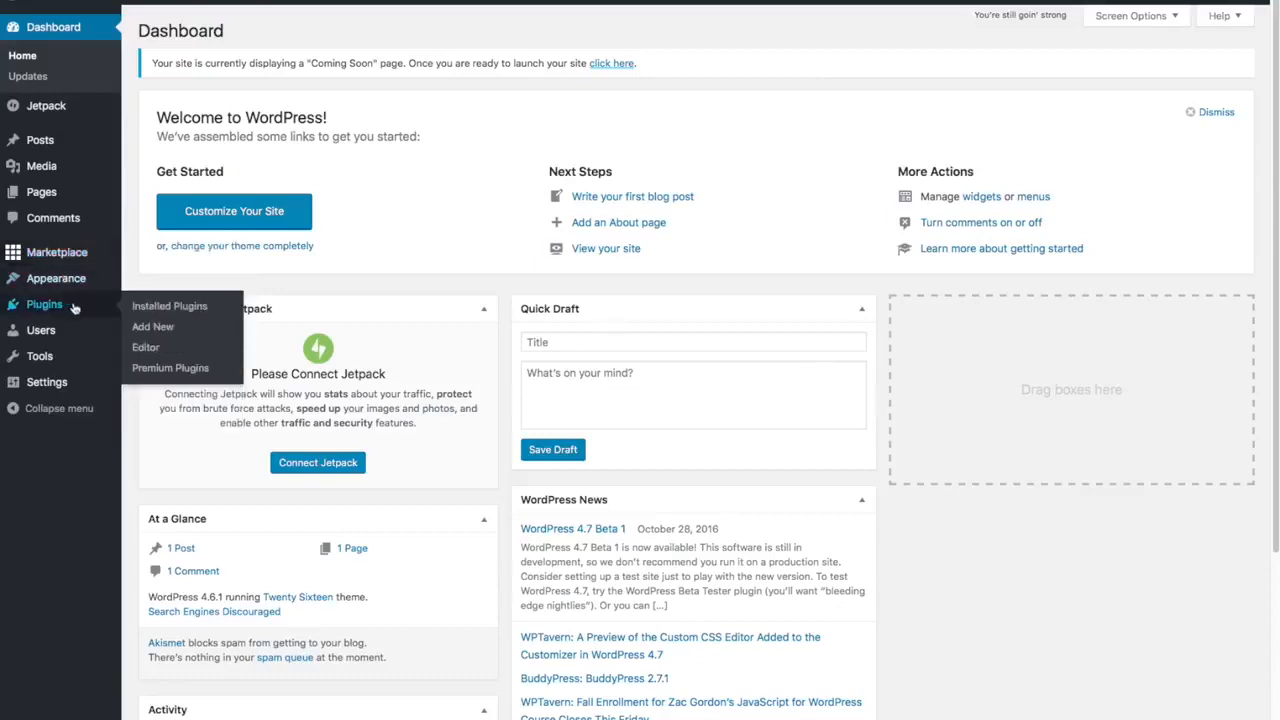
- Tick Hello Dolly and MOJO Marketplace in the Installed Plugins list
left_click(152, 306)
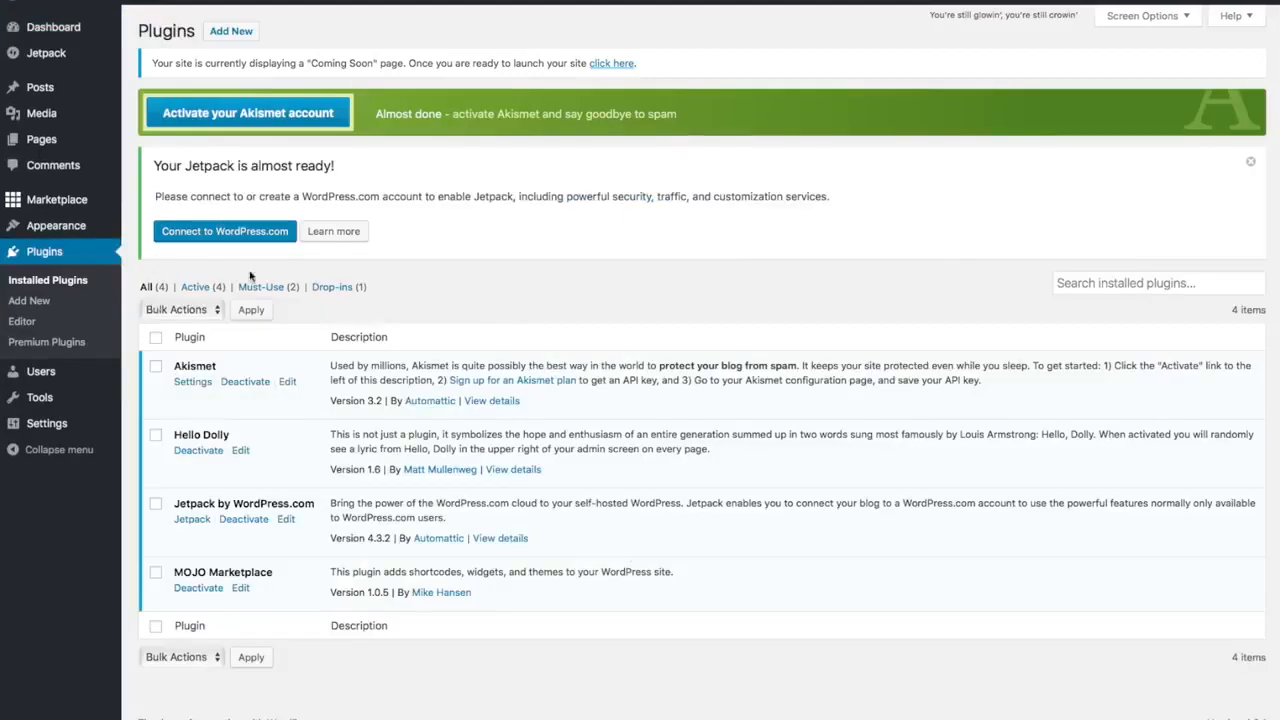
left_click(155, 435)
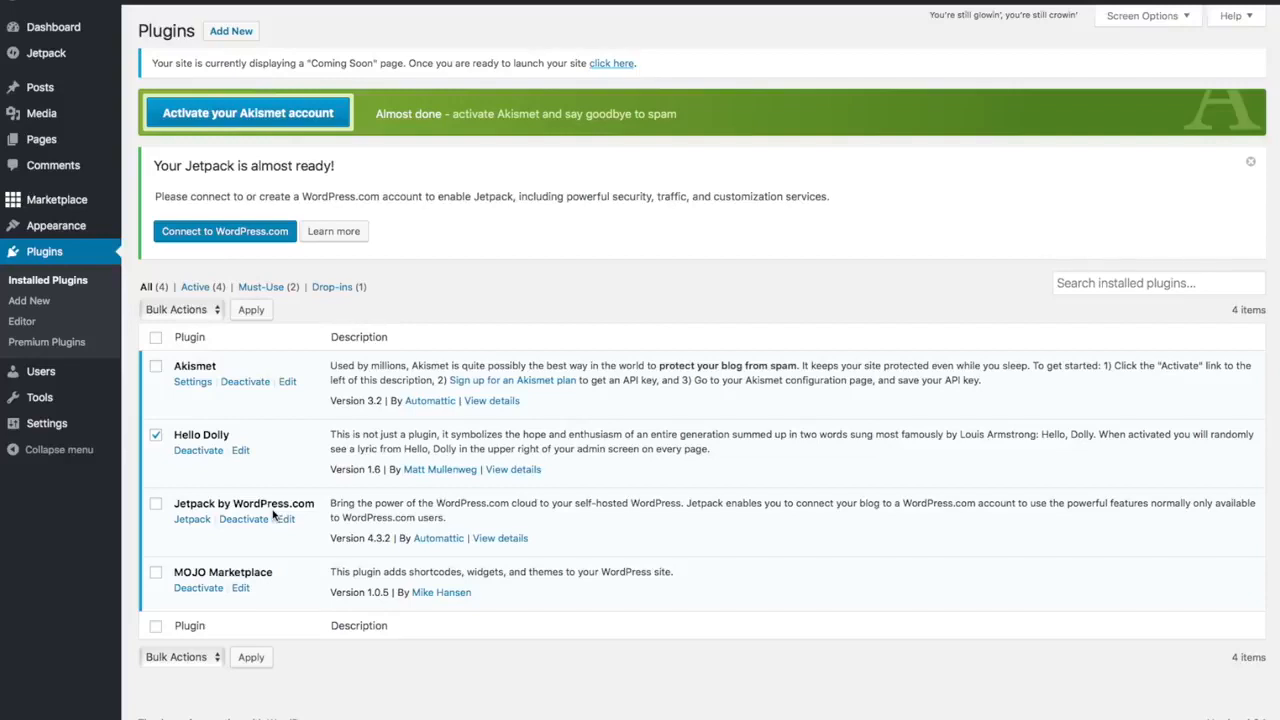
left_click(156, 576)
left_click(156, 573)
- Deactivate the selected plugins with the Deactivate bulk action
left_click(216, 312)
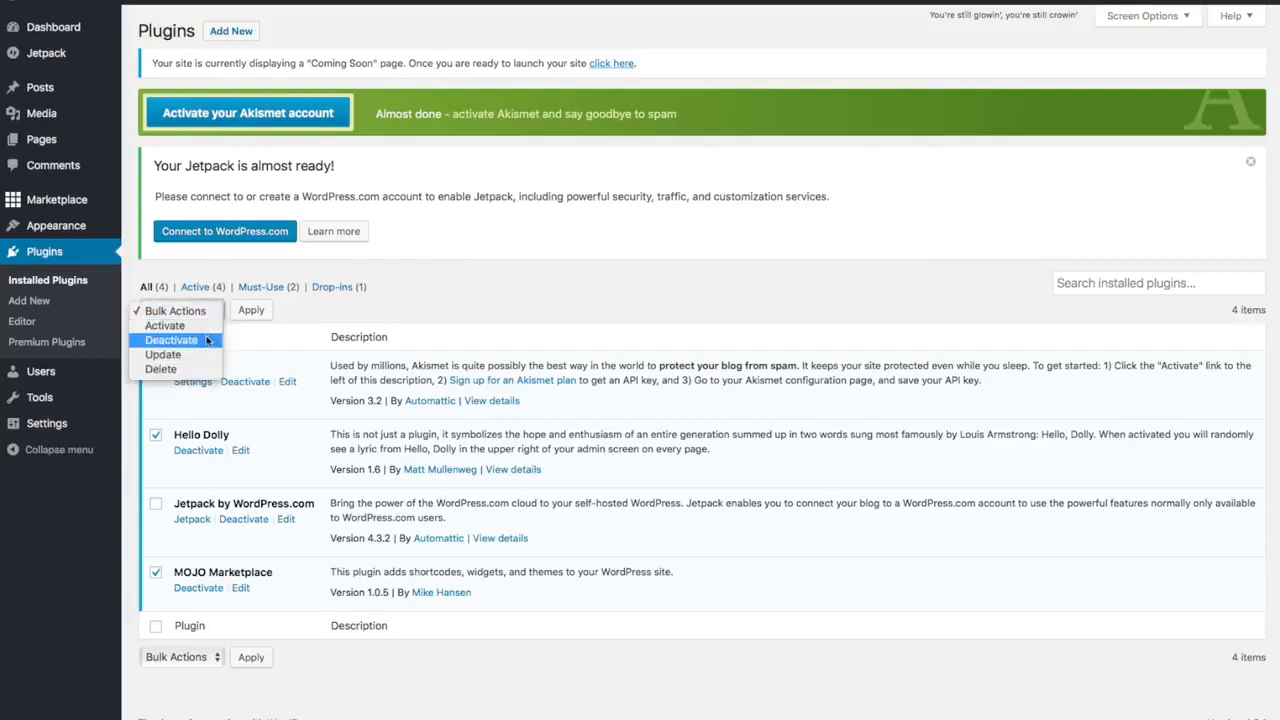
left_click(207, 340)
left_click(260, 310)
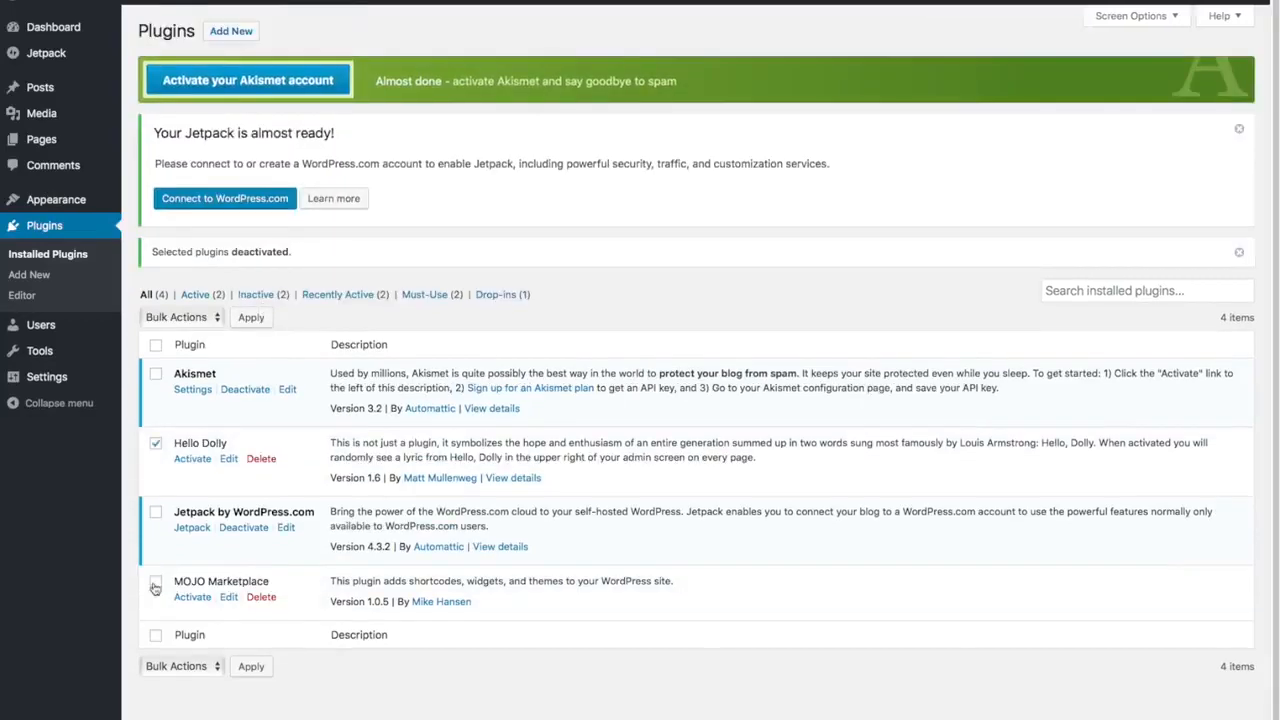
- Delete Hello Dolly and MOJO Marketplace via the Delete bulk action, confirming the removal
left_click(155, 582)
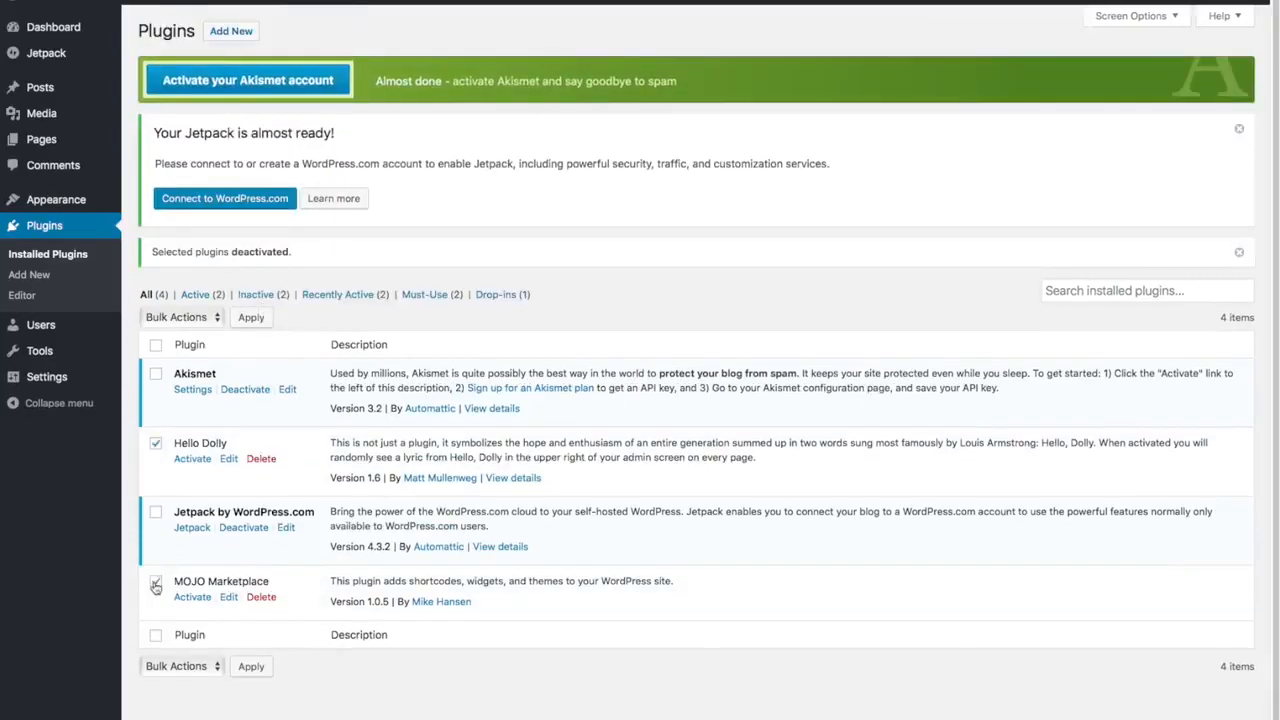
left_click(212, 317)
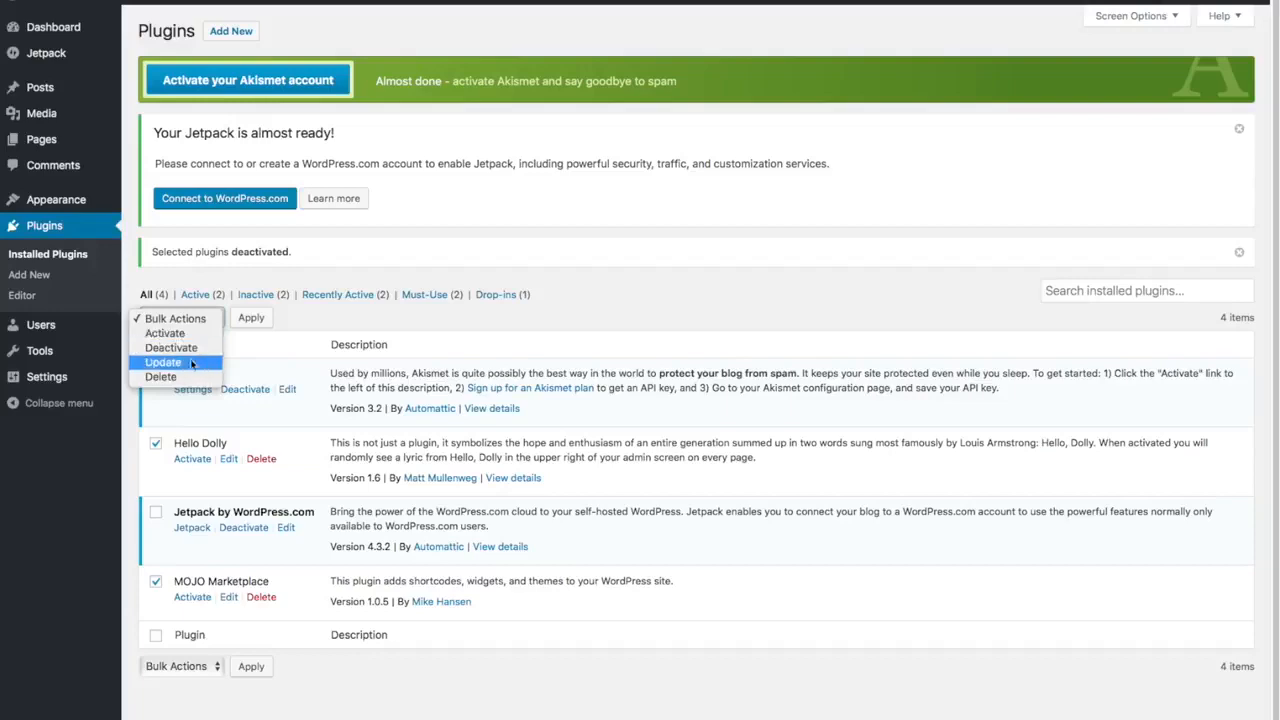
left_click(165, 376)
left_click(252, 318)
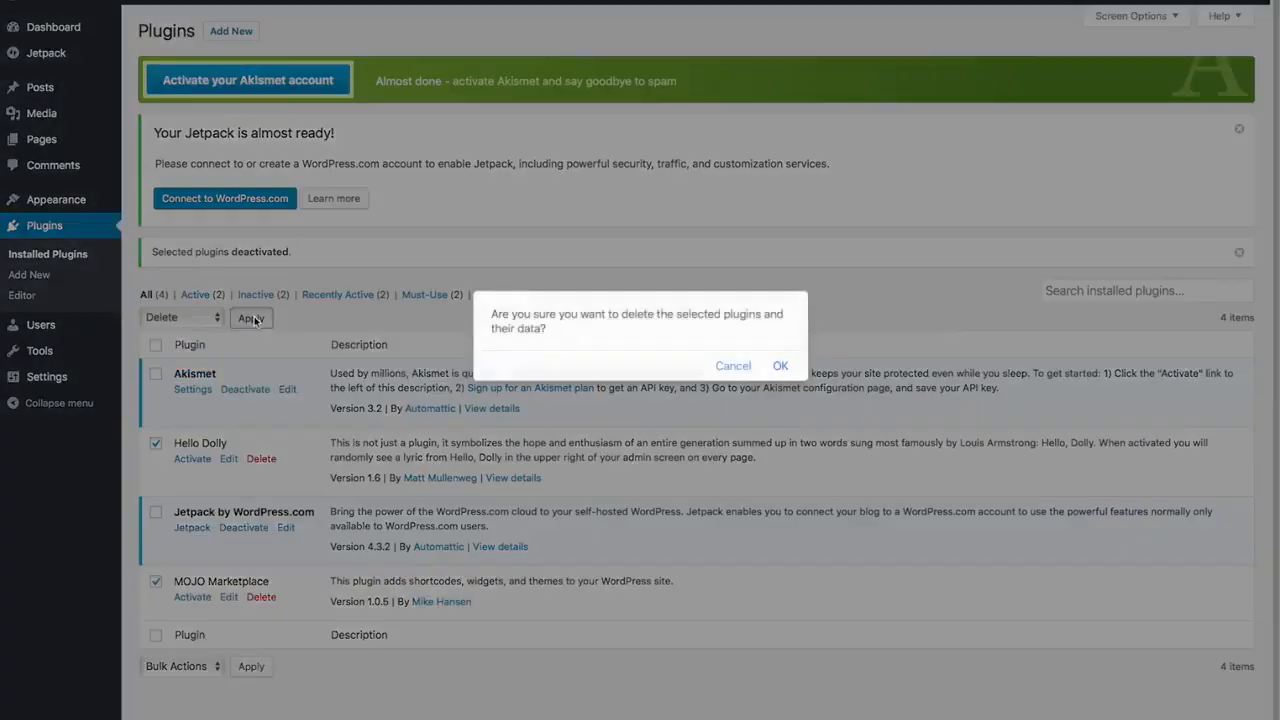
left_click(780, 366)
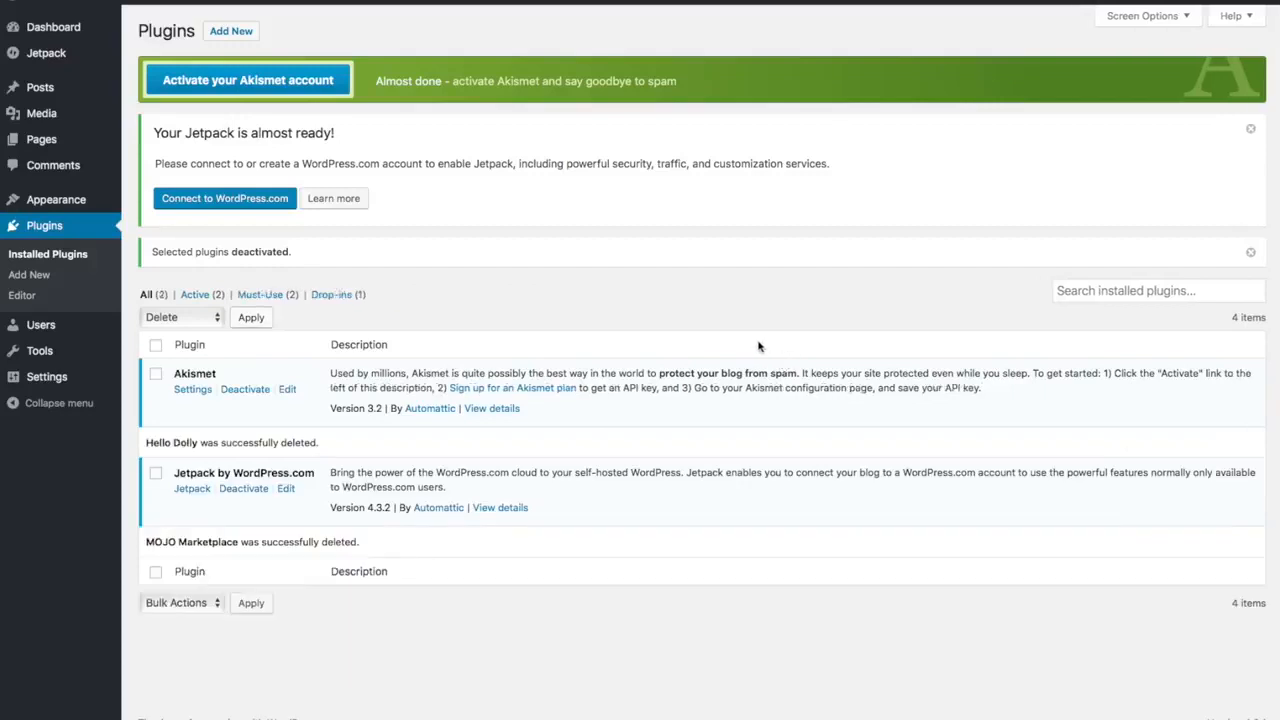
- In General settings, replace the tagline with 'Best Surfboard Shop in Surf Town' and save
left_click(55, 380)
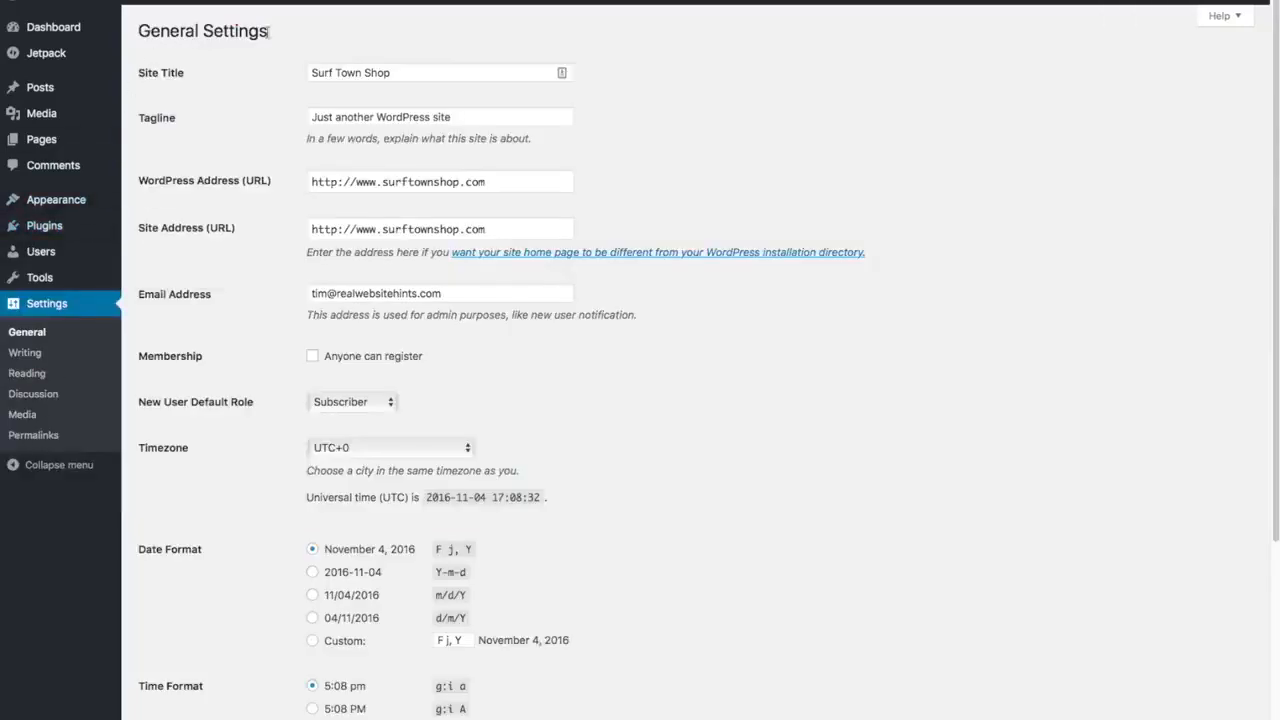
triple_click(473, 116)
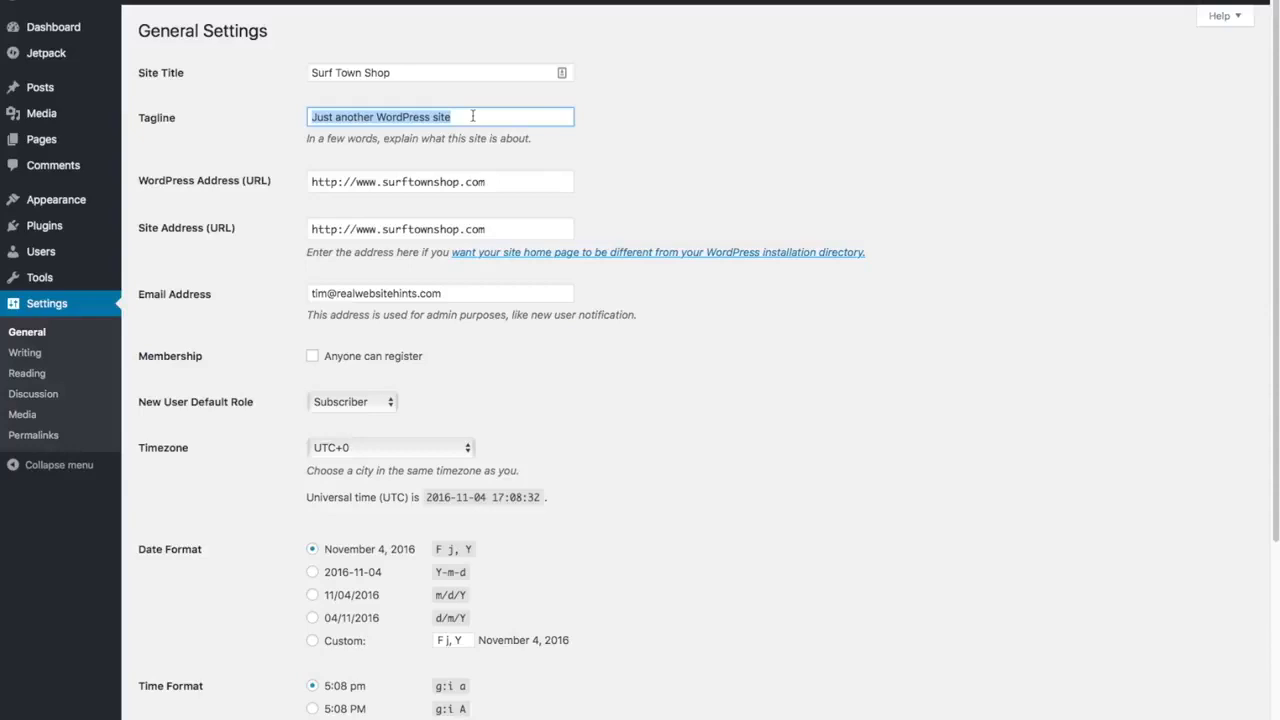
key("BackSpace")
type("B")
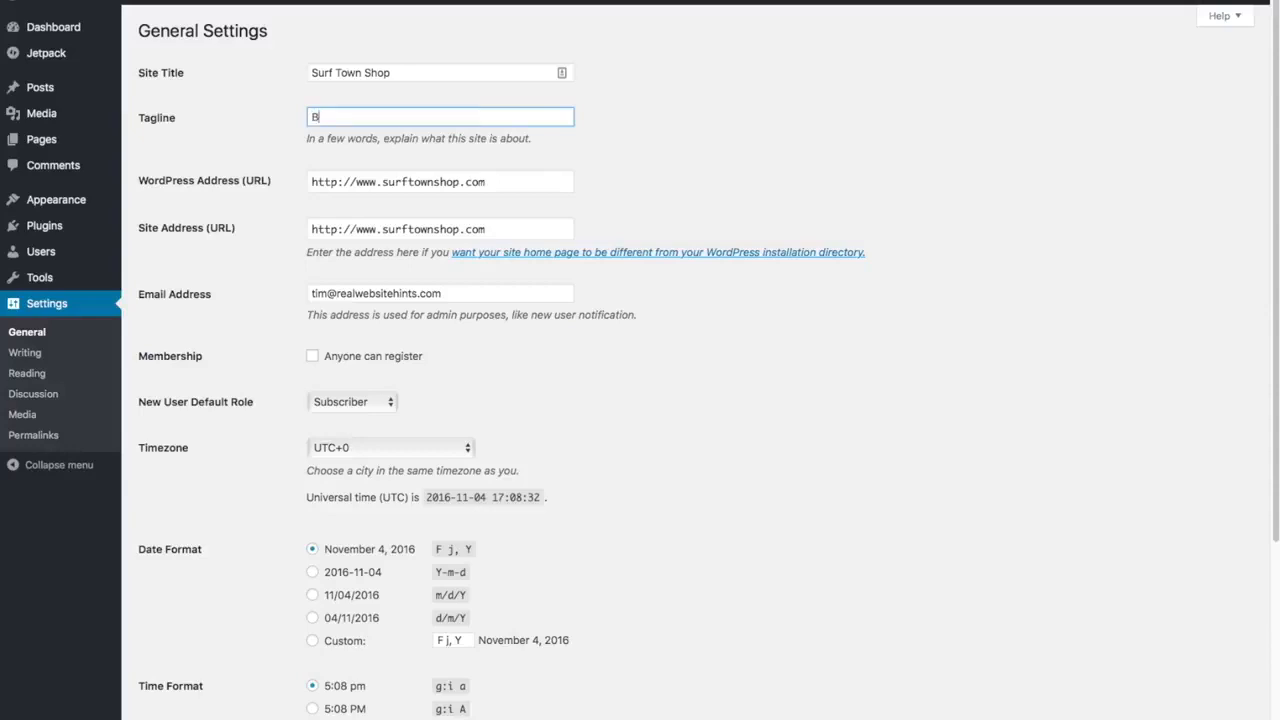
type("est Surfboard Shop in Surf Town")
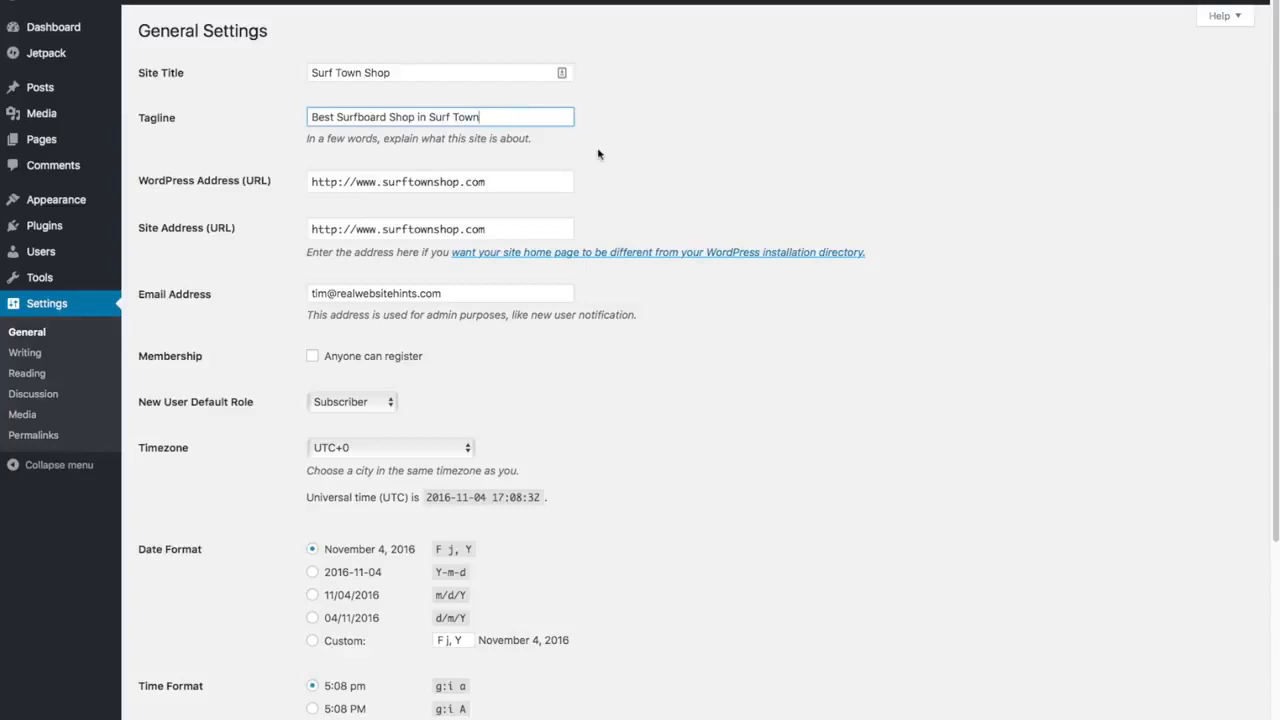
scroll(648, 212, "down", 1)
scroll(648, 212, "down", 5)
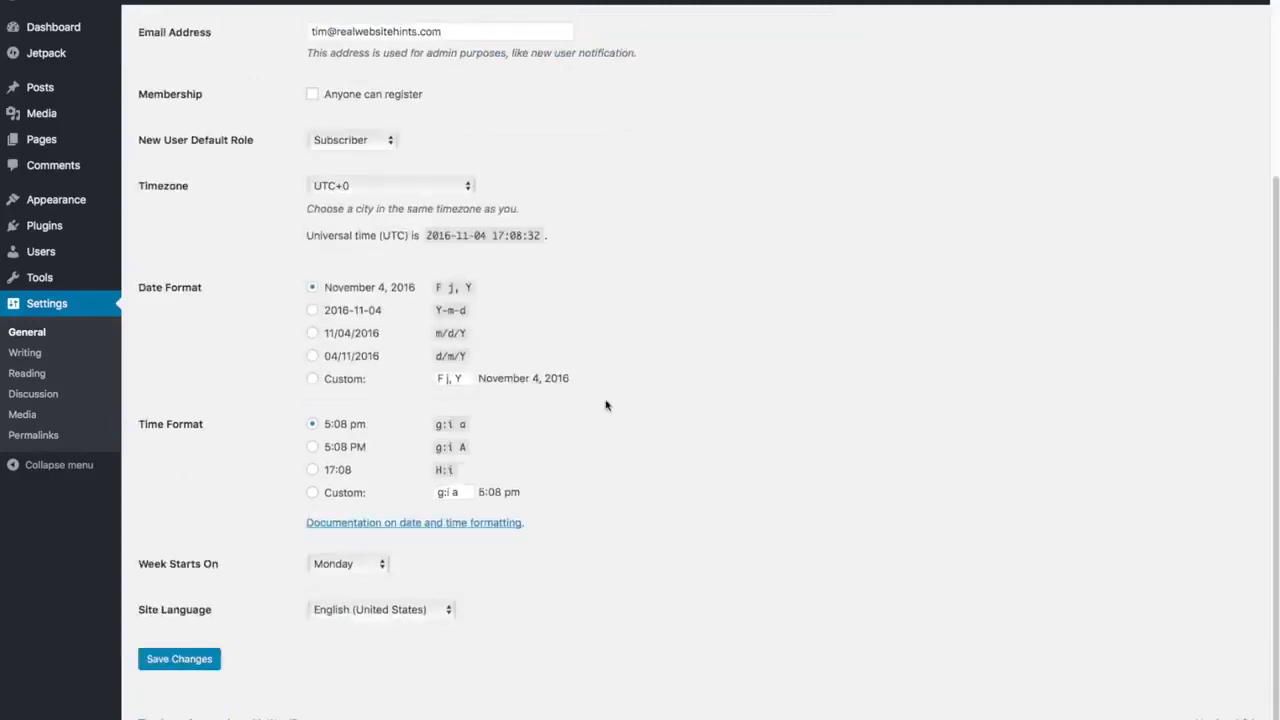
left_click(180, 666)
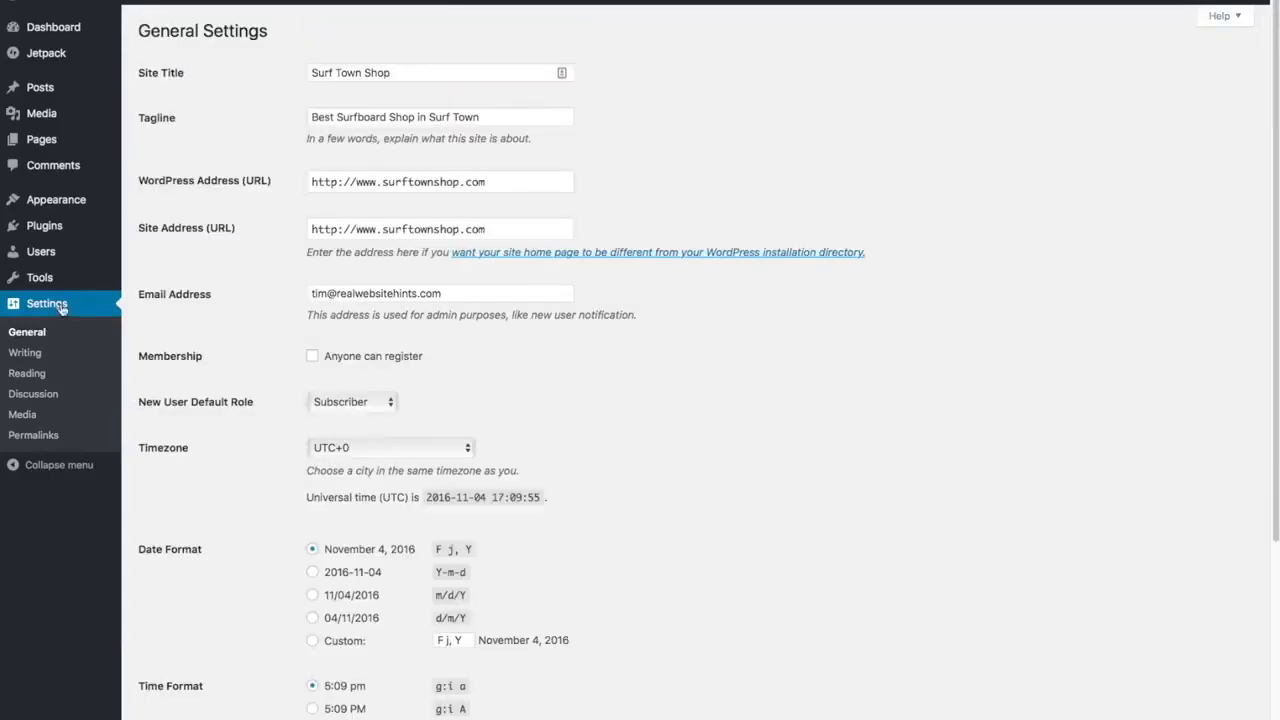
- Choose the Post name permalink structure (surftownshop.com/sample-post/) and save it
left_click(32, 436)
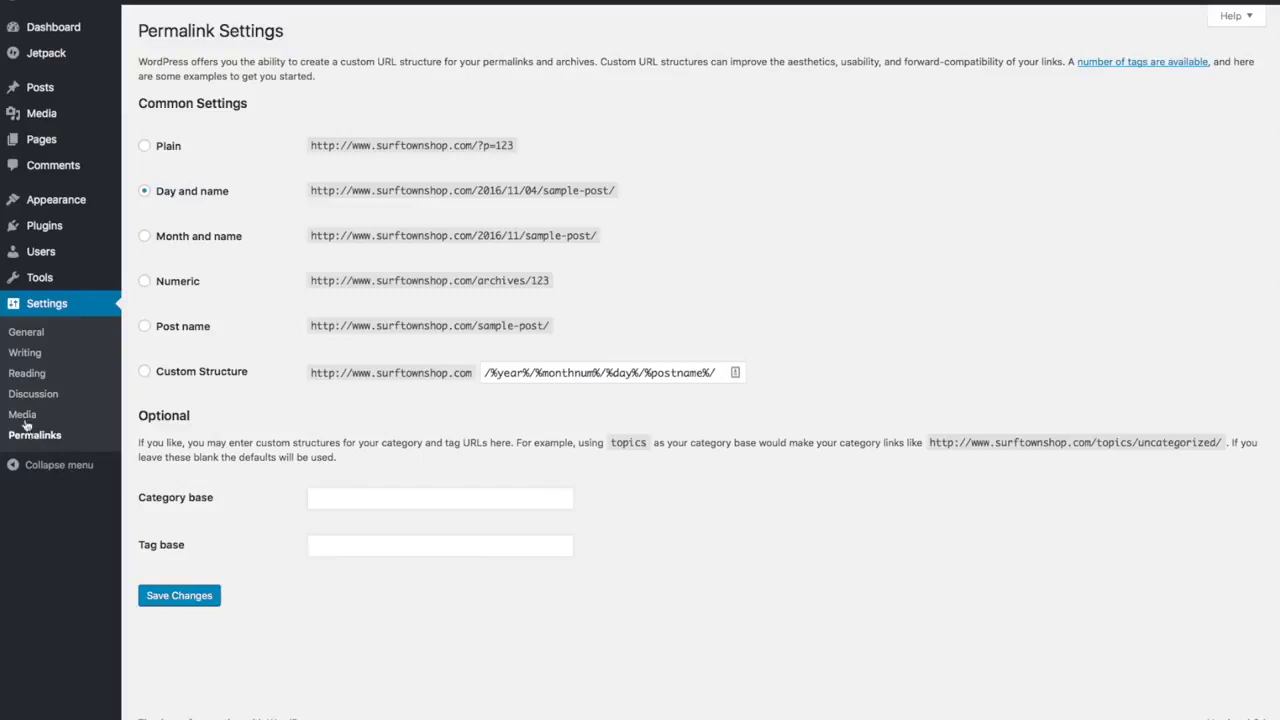
left_click(145, 327)
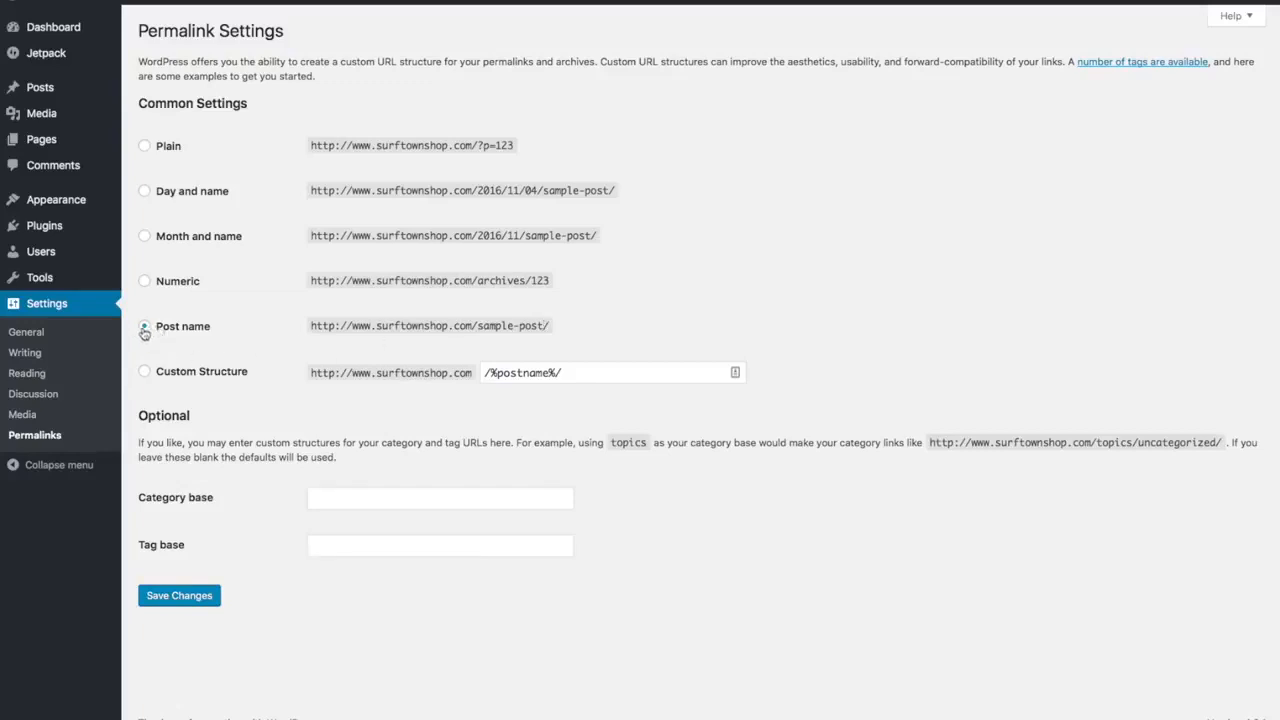
left_click(195, 600)
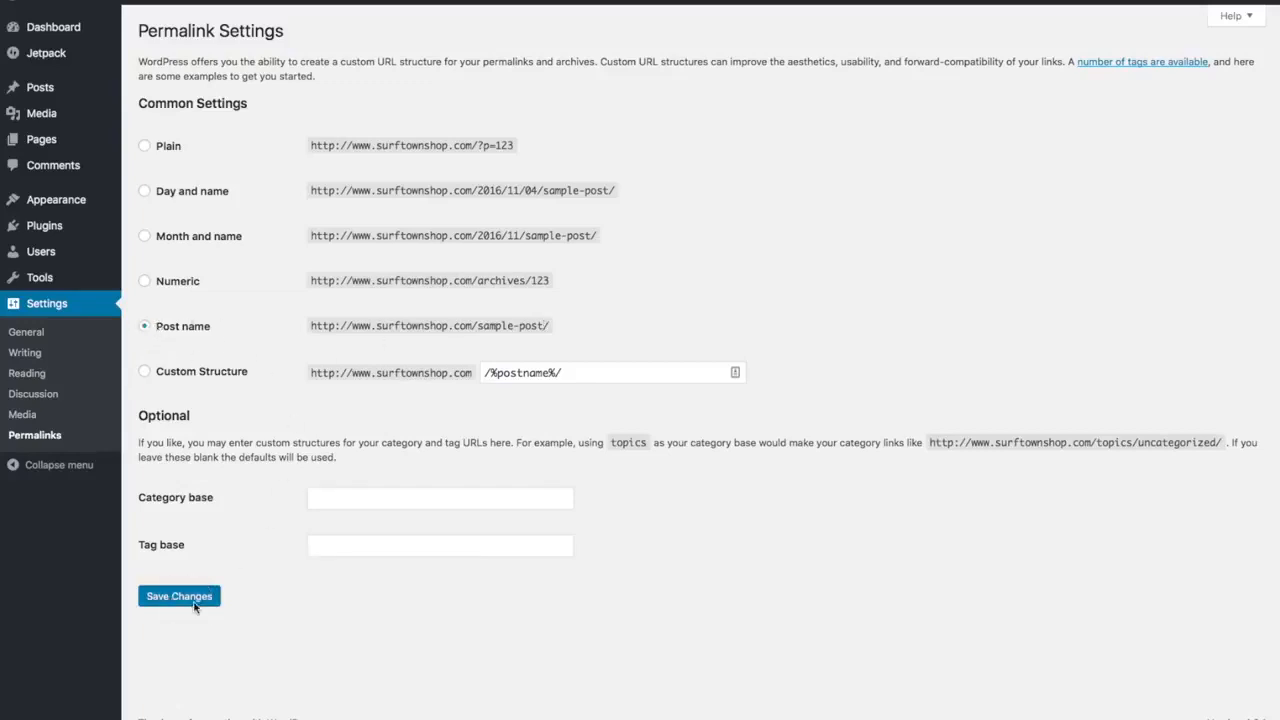